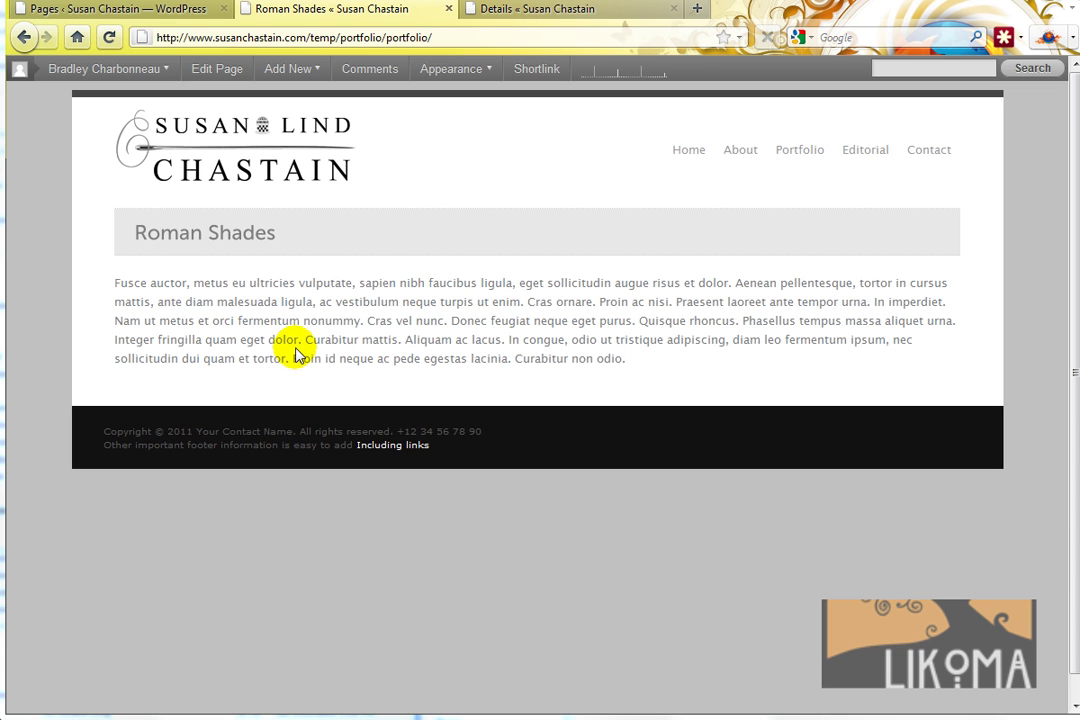
View several gallery images on the site's Details page, and return to the live Roman Shades page.
{"action": "left_click", "coordinate": [505, 10]}
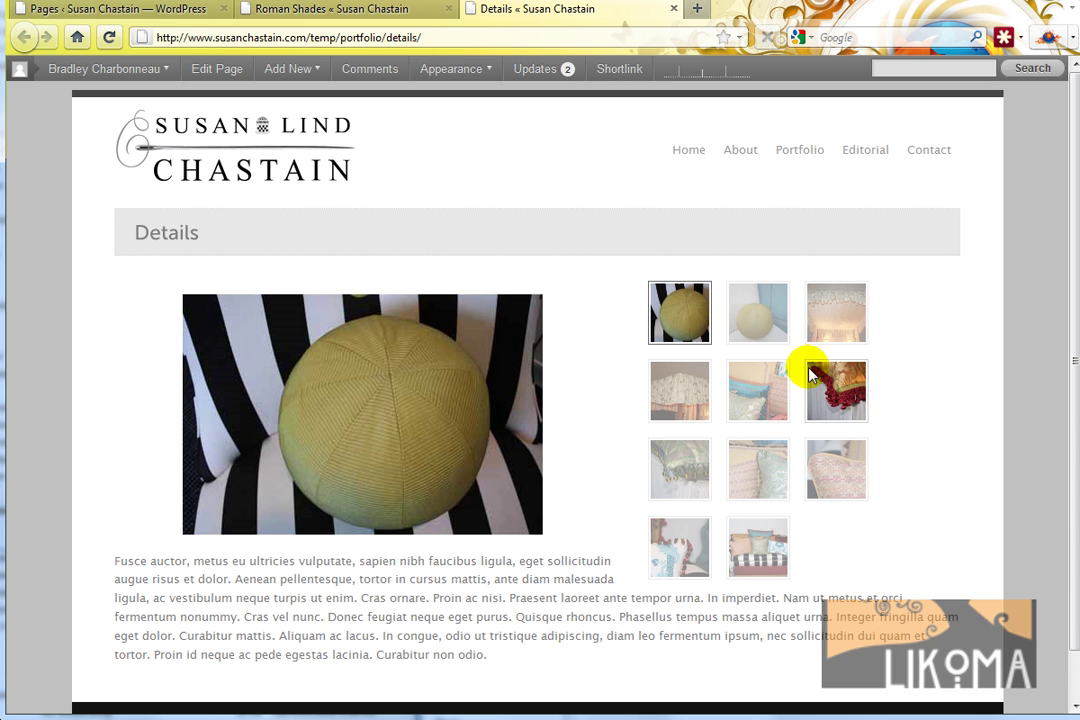
{"action": "left_click", "coordinate": [762, 320]}
{"action": "left_click", "coordinate": [845, 328]}
{"action": "left_click", "coordinate": [743, 393]}
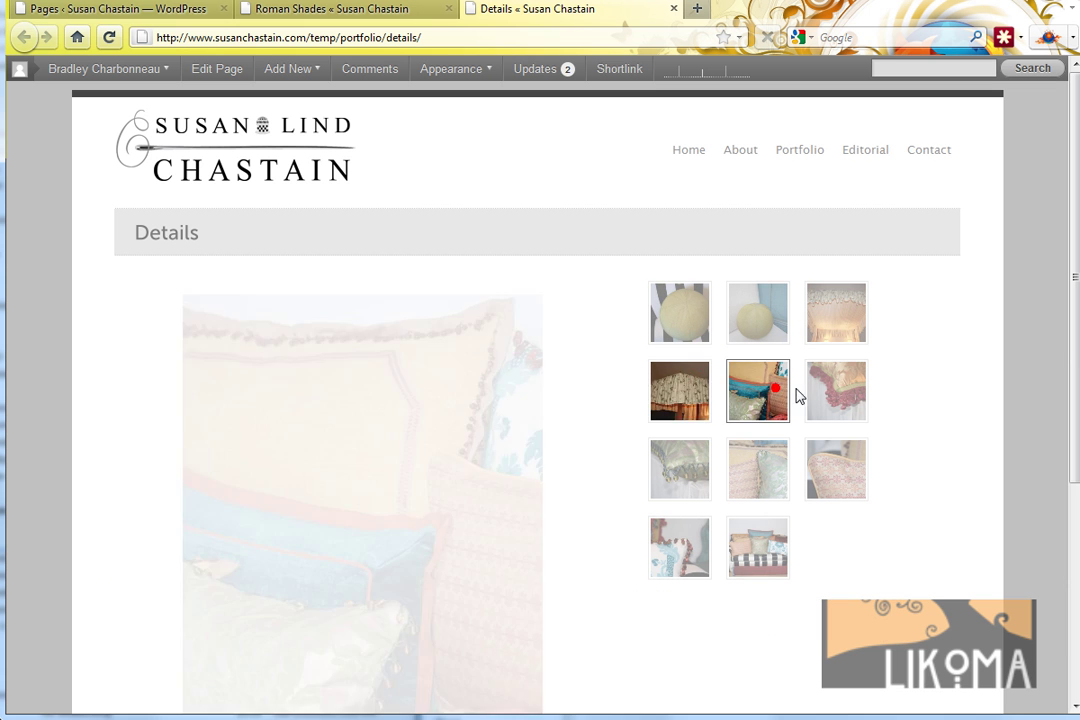
{"action": "left_click", "coordinate": [843, 398]}
{"action": "left_click", "coordinate": [377, 12]}
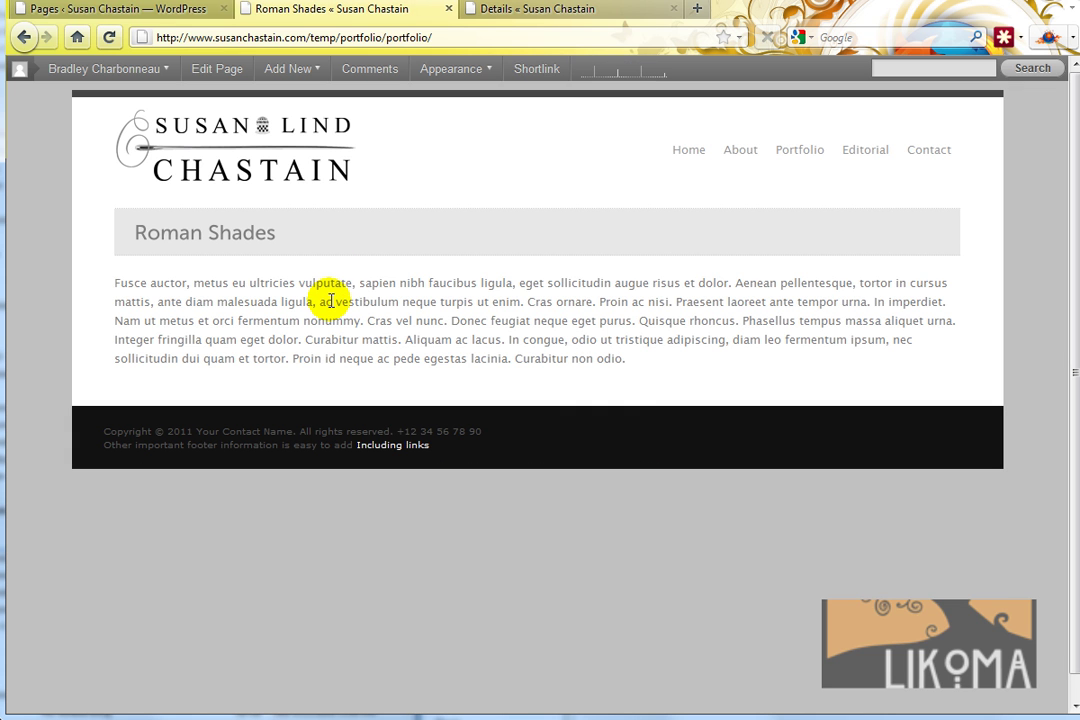
Open the Roman Shades page for editing from the WordPress list of pages.
{"action": "left_click", "coordinate": [169, 9]}
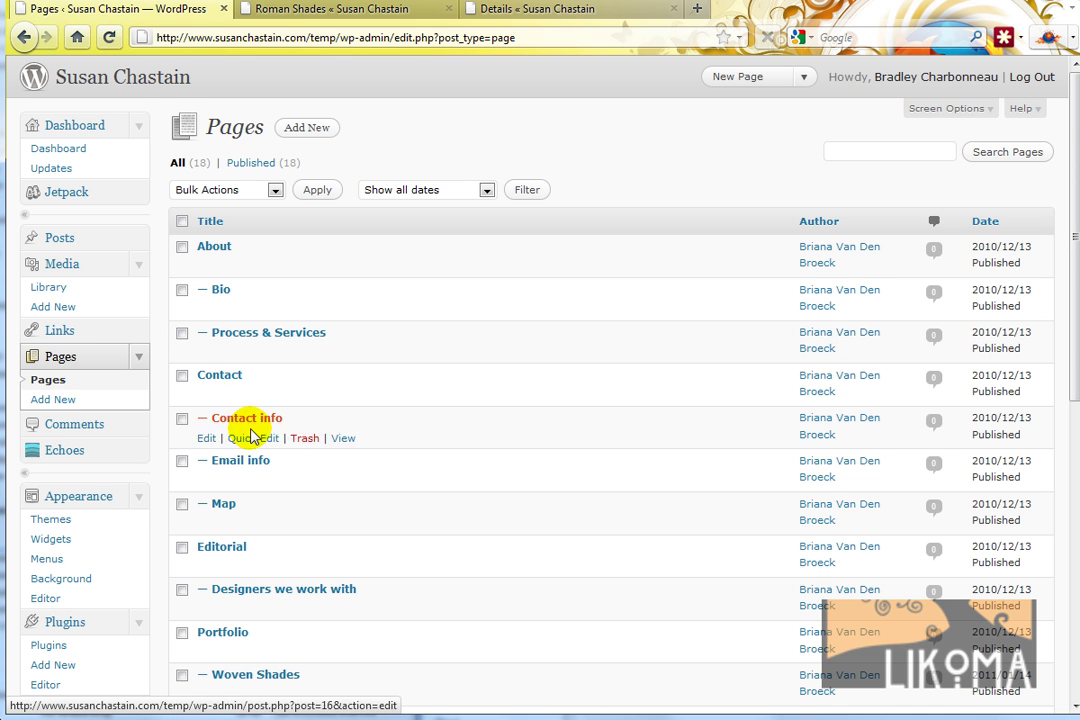
{"action": "scroll", "coordinate": [330, 530], "scroll_direction": "down", "scroll_amount": 10}
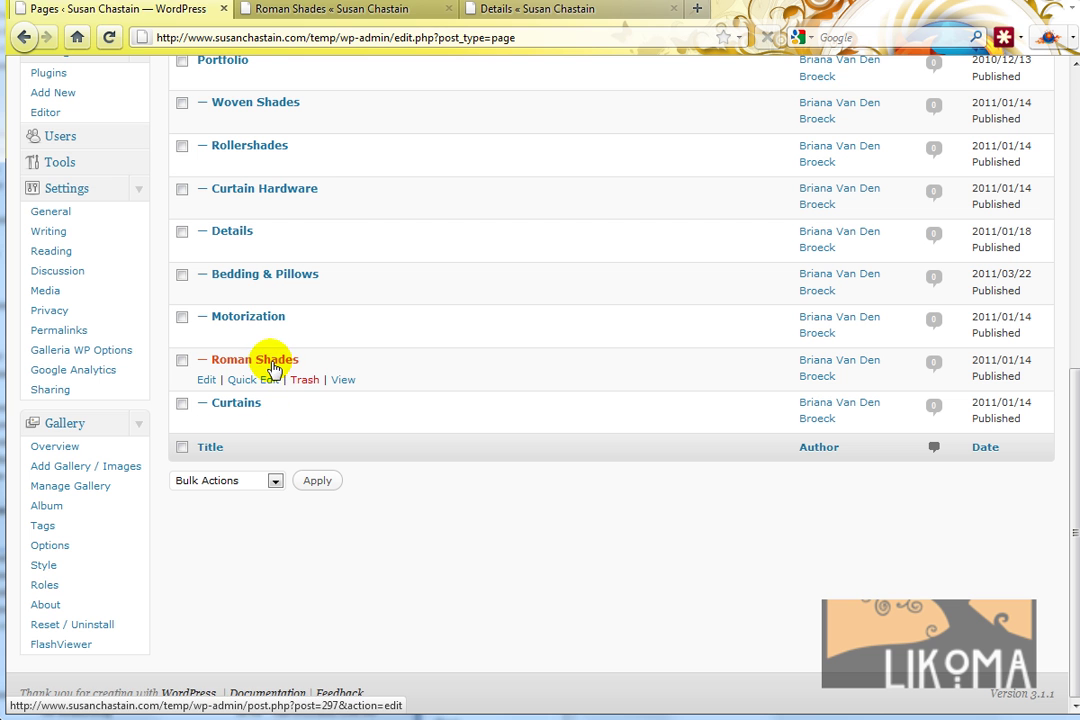
{"action": "left_click", "coordinate": [271, 365]}
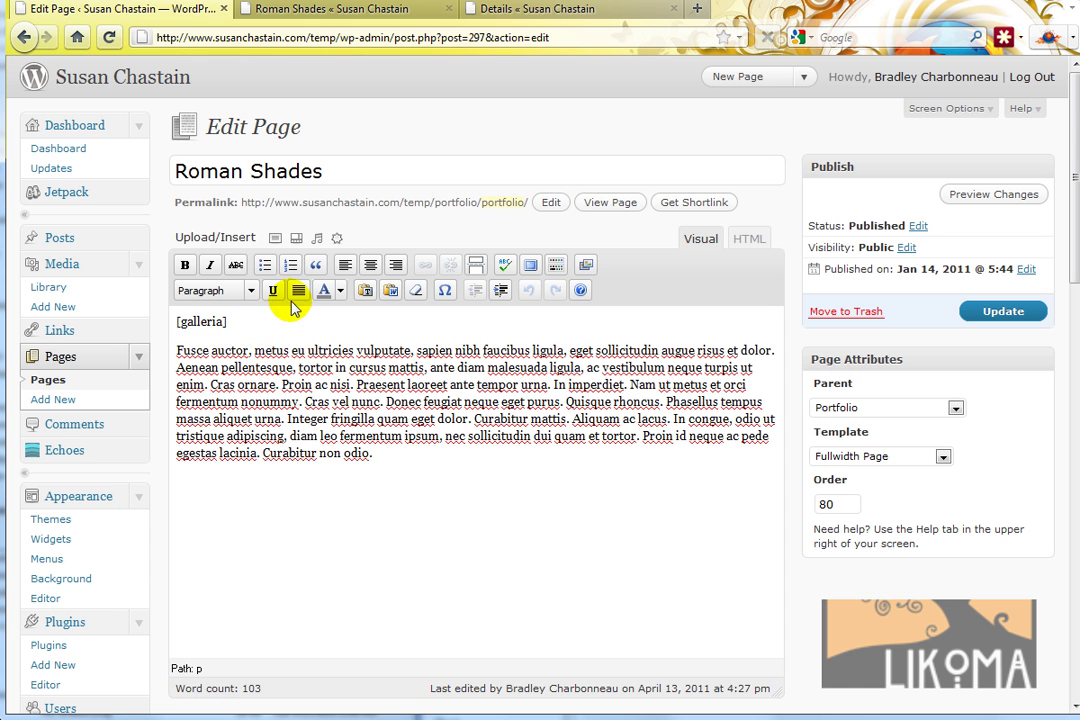
Examine the [galleria] shortcode in the page content and the page's title.
{"action": "triple_click", "coordinate": [236, 321]}
{"action": "left_click", "coordinate": [237, 321]}
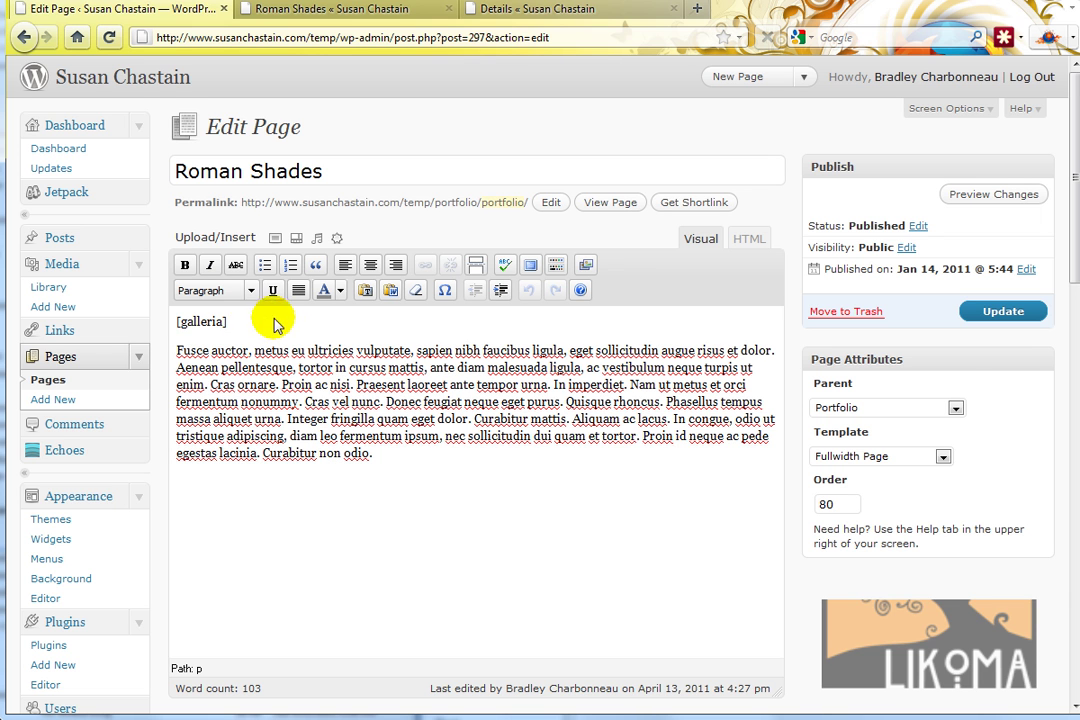
{"action": "left_click_drag", "start_coordinate": [228, 321], "coordinate": [172, 321]}
{"action": "left_click", "coordinate": [234, 320]}
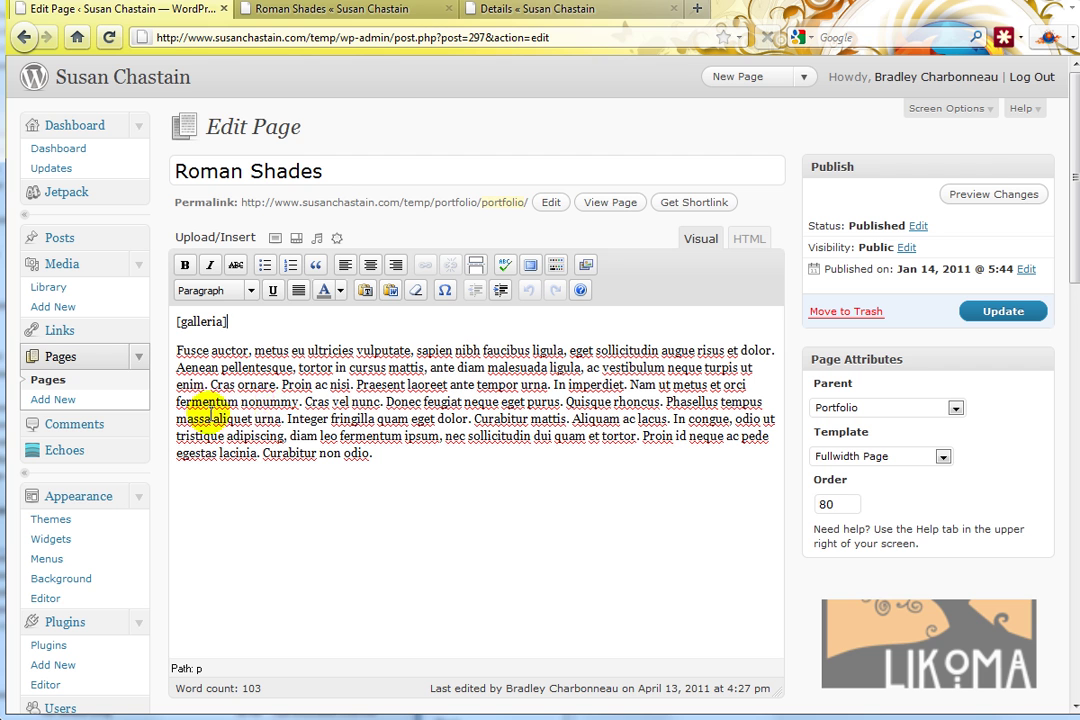
{"action": "left_click_drag", "start_coordinate": [338, 165], "coordinate": [174, 164]}
{"action": "left_click", "coordinate": [218, 170]}
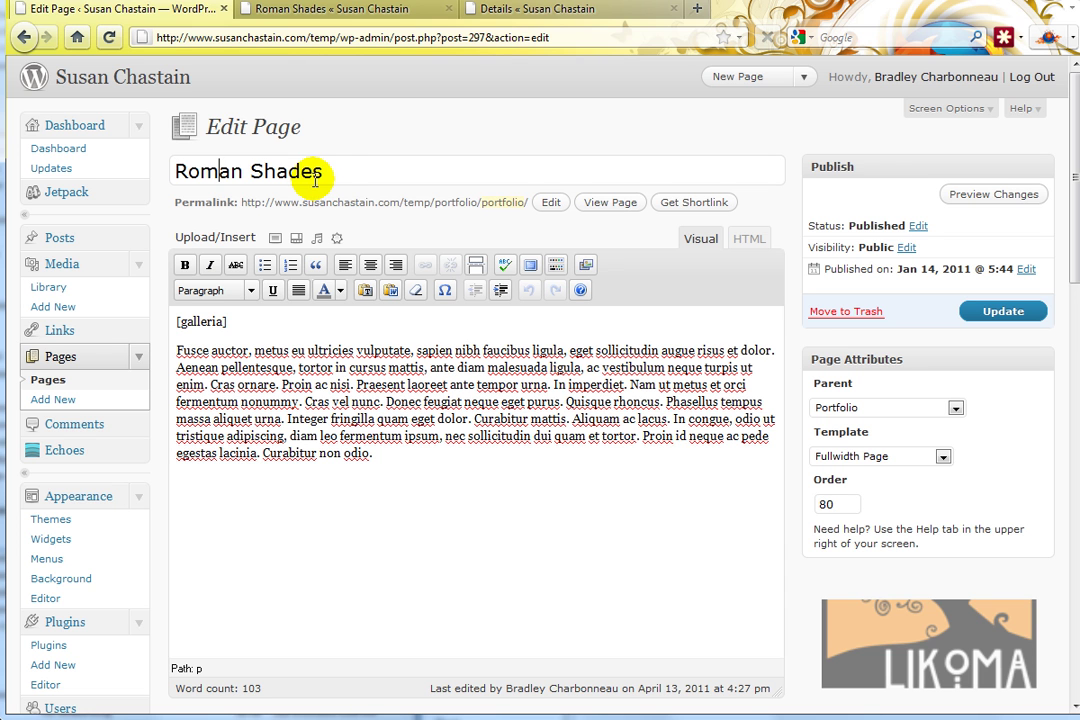
{"action": "left_click_drag", "start_coordinate": [340, 174], "coordinate": [150, 176]}
{"action": "left_click", "coordinate": [222, 179]}
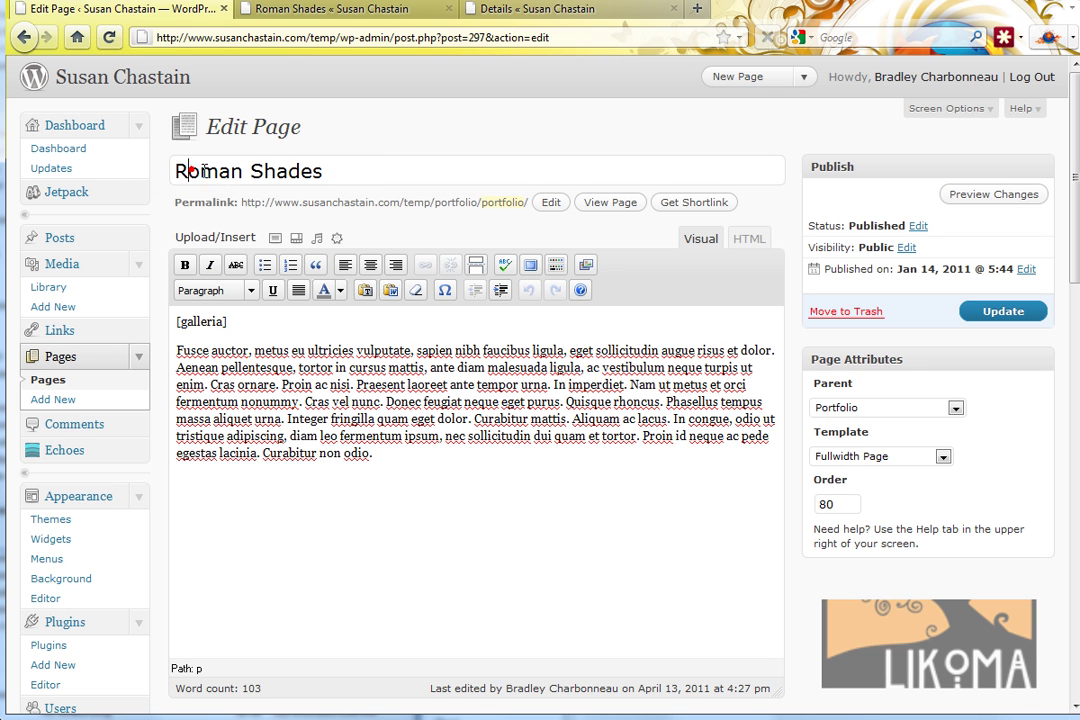
Upload every image except "swagged roman shade" from the "roman shades temp delete" folder to the page's gallery, and save them.
{"action": "left_click", "coordinate": [277, 238]}
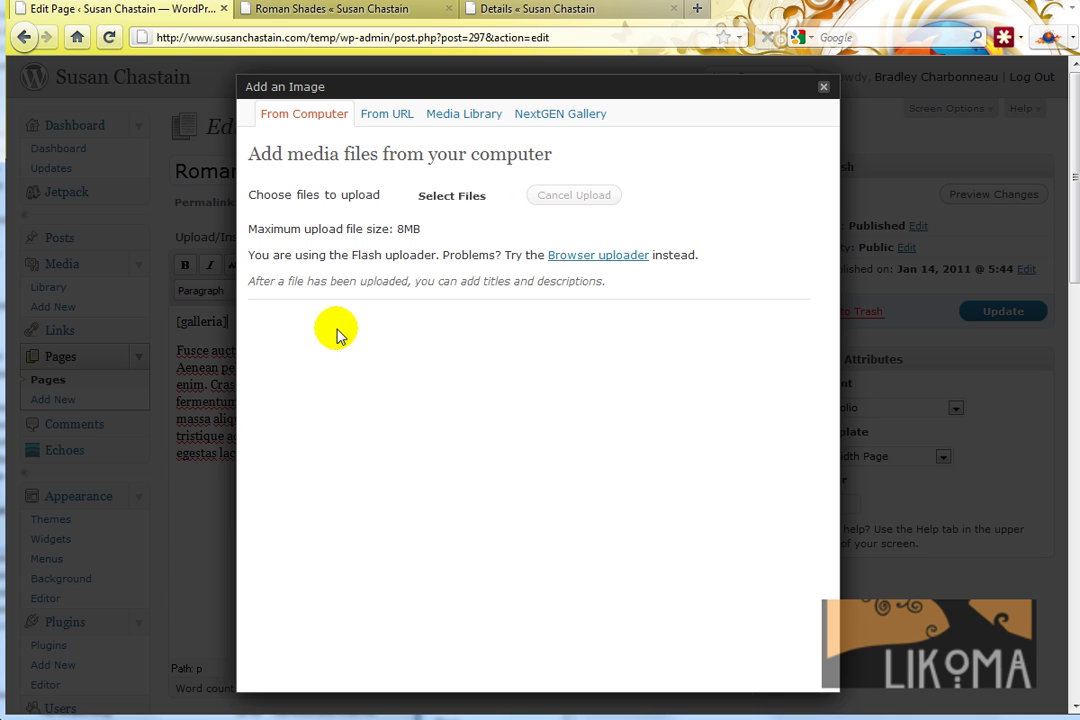
{"action": "left_click", "coordinate": [456, 198]}
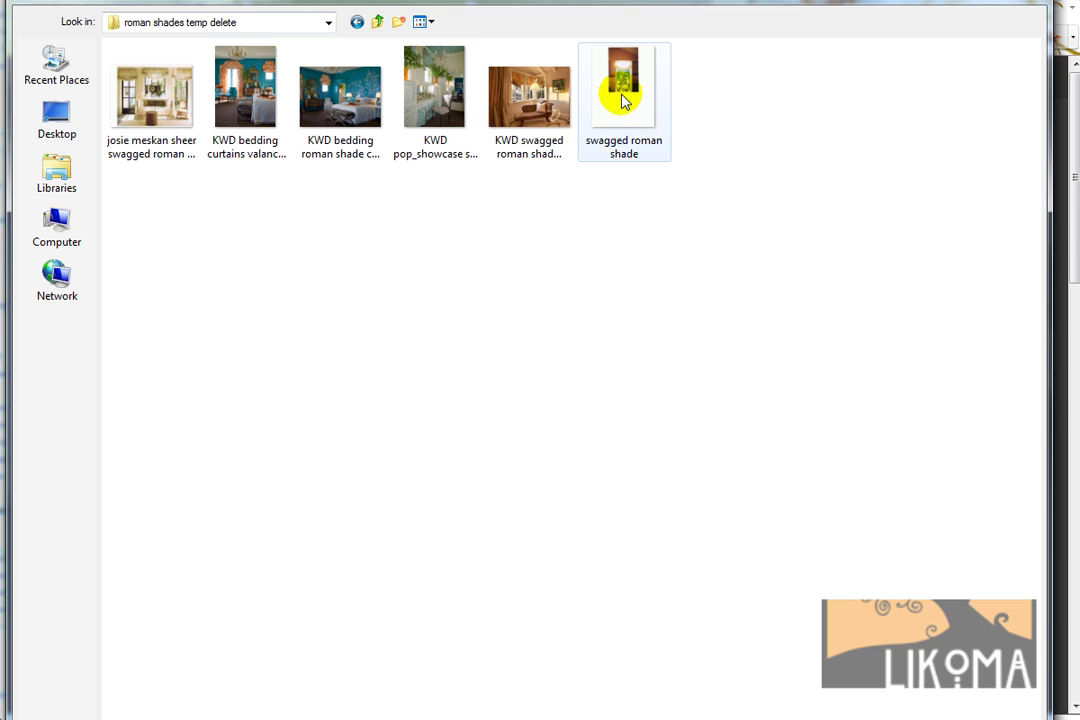
{"action": "mouse_move", "coordinate": [623, 101]}
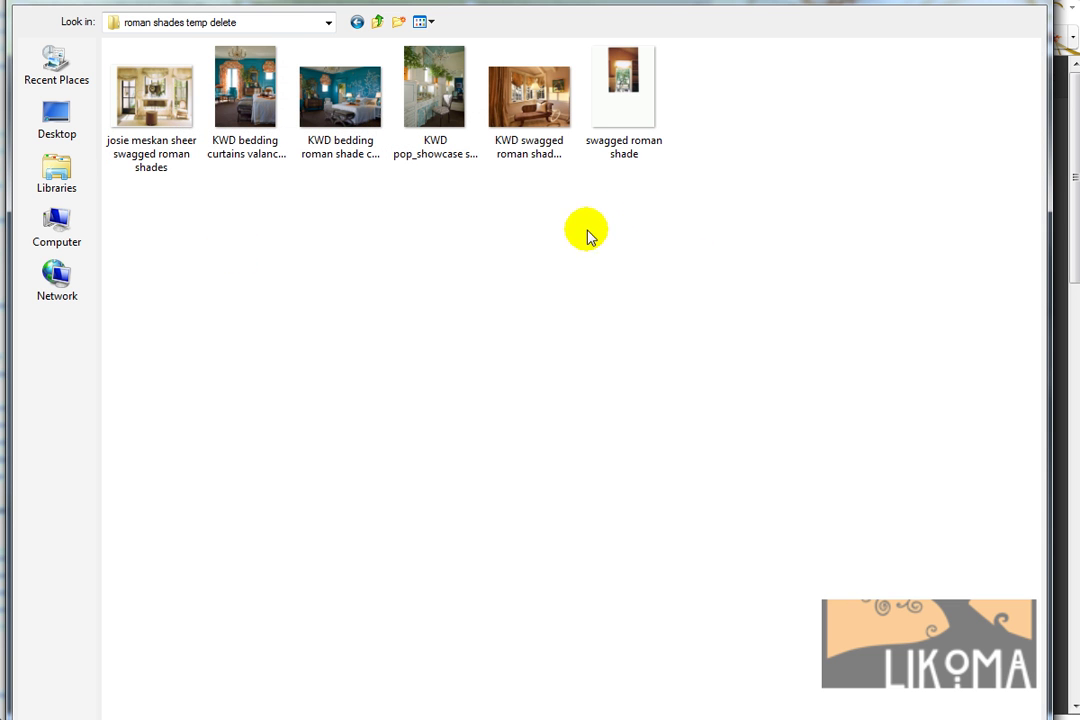
{"action": "left_click_drag", "start_coordinate": [551, 228], "coordinate": [107, 107]}
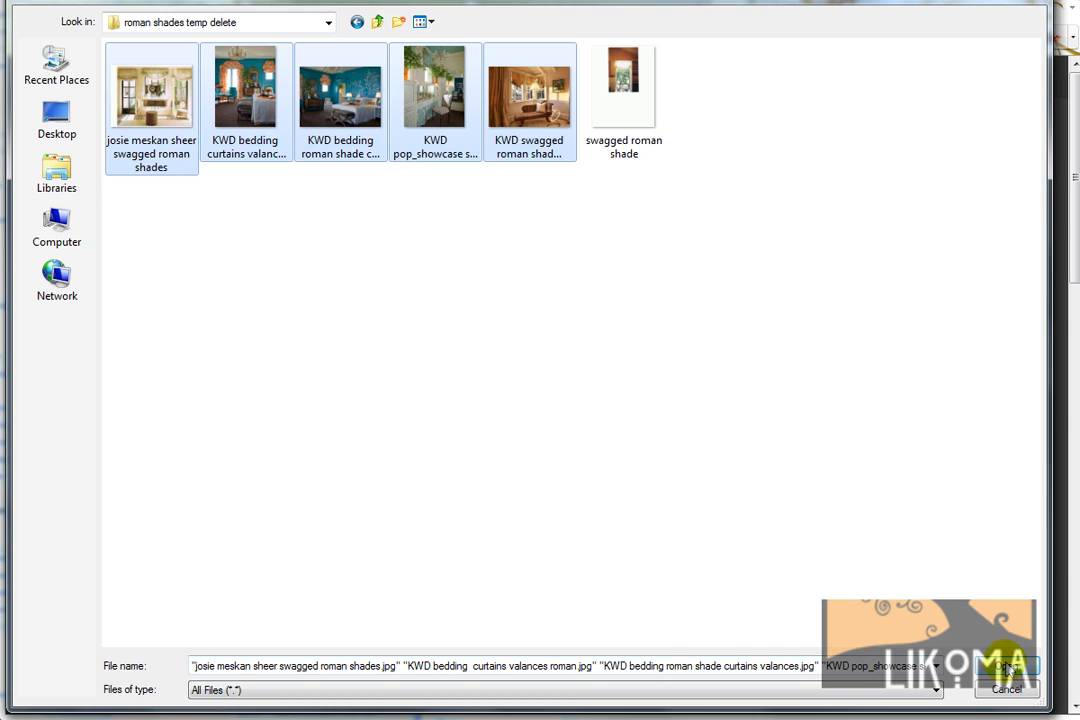
{"action": "key", "text": "Return"}
{"action": "left_click", "coordinate": [827, 517]}
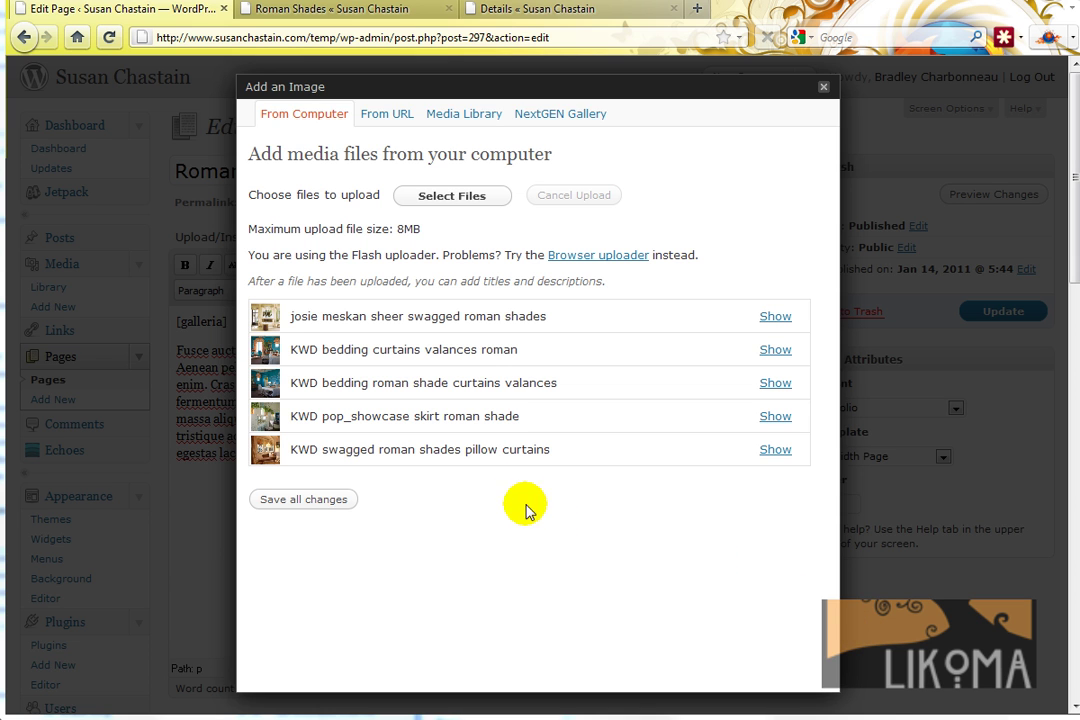
{"action": "left_click", "coordinate": [291, 502]}
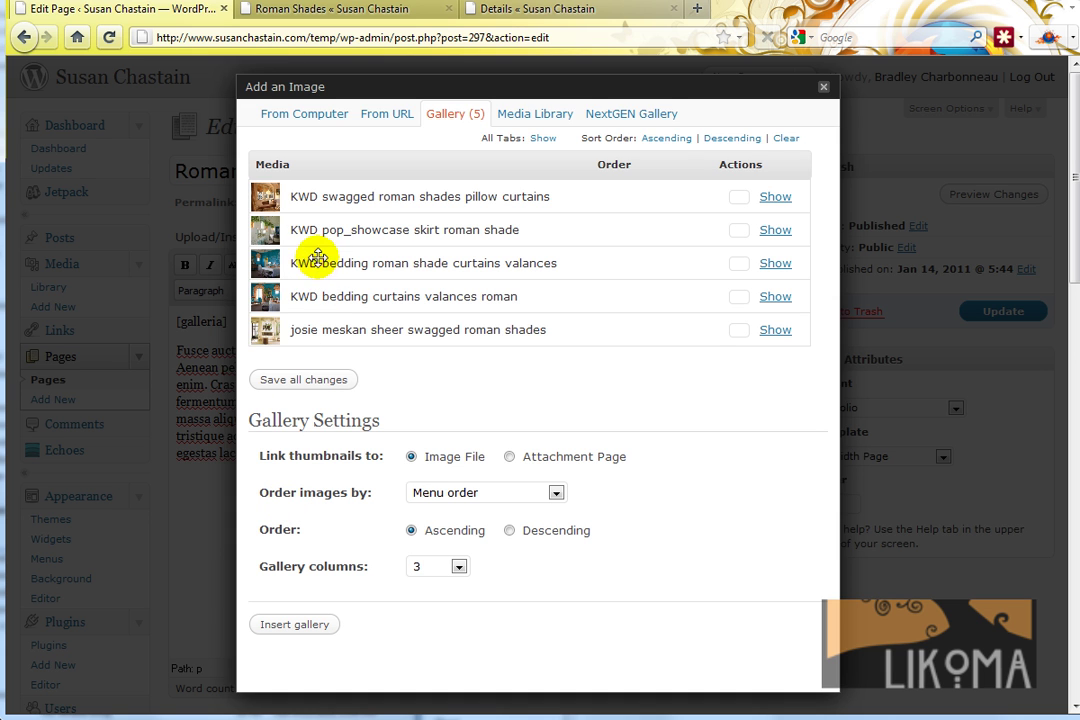
Reorder the gallery images: swagged pillow curtains, sheer swagged shades, bedding roman shade, pop_showcase skirt, bedding curtains valances roman.
{"action": "left_click_drag", "start_coordinate": [313, 283], "coordinate": [321, 263]}
{"action": "left_click_drag", "start_coordinate": [325, 324], "coordinate": [335, 198]}
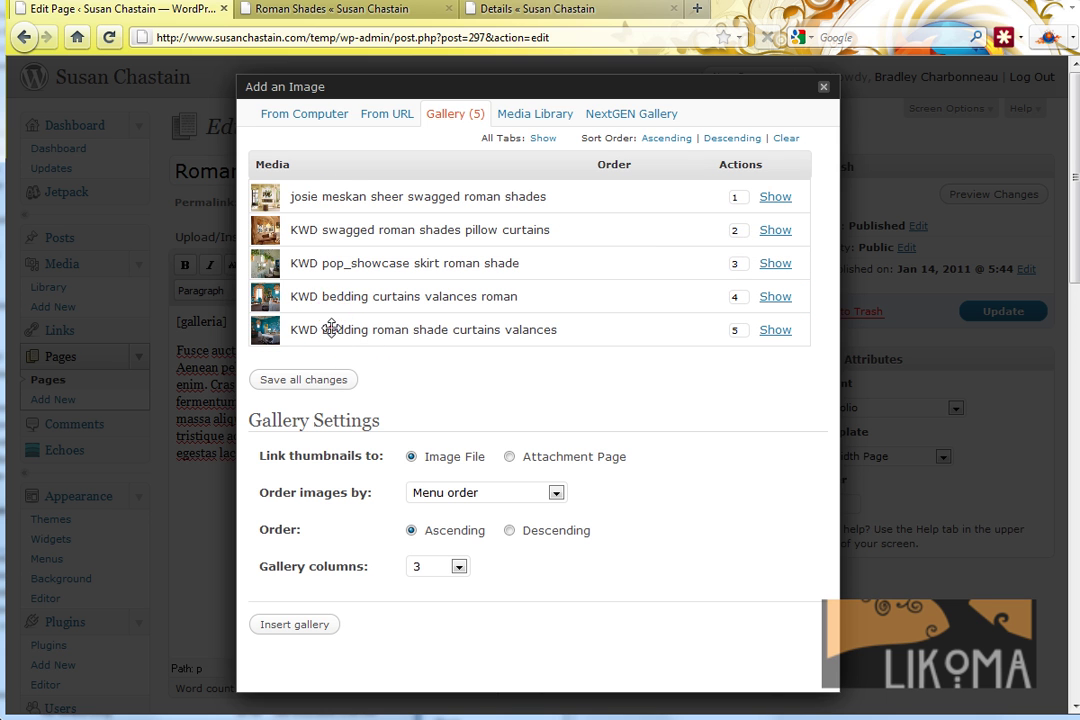
{"action": "left_click_drag", "start_coordinate": [333, 328], "coordinate": [335, 290]}
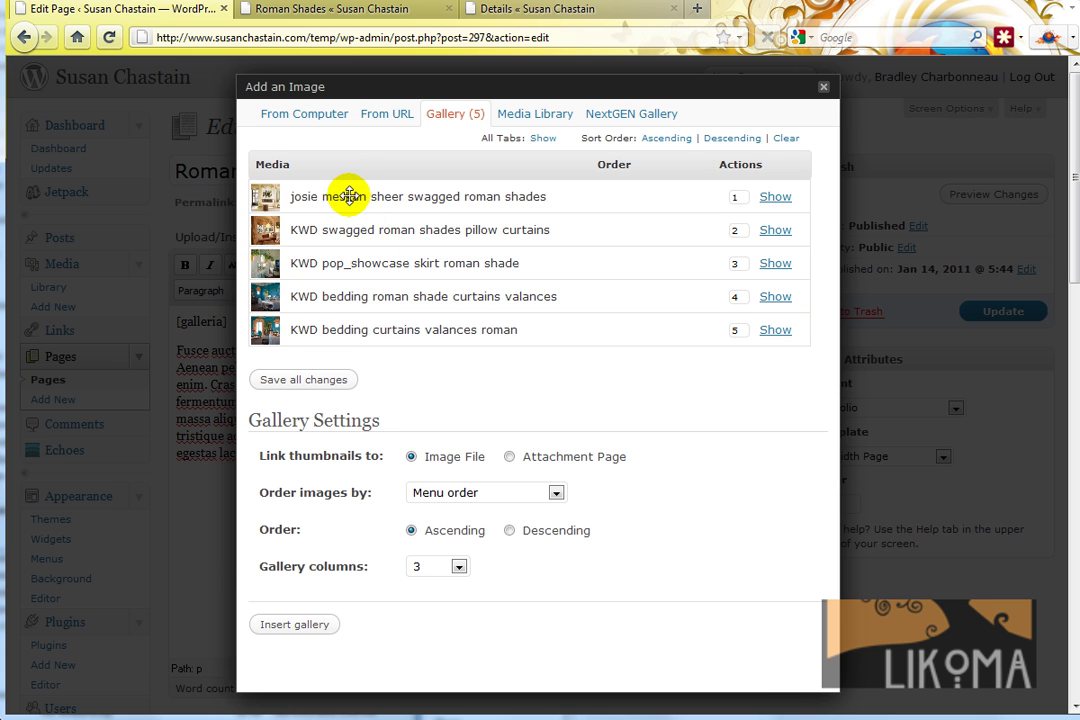
{"action": "left_click_drag", "start_coordinate": [330, 198], "coordinate": [322, 232]}
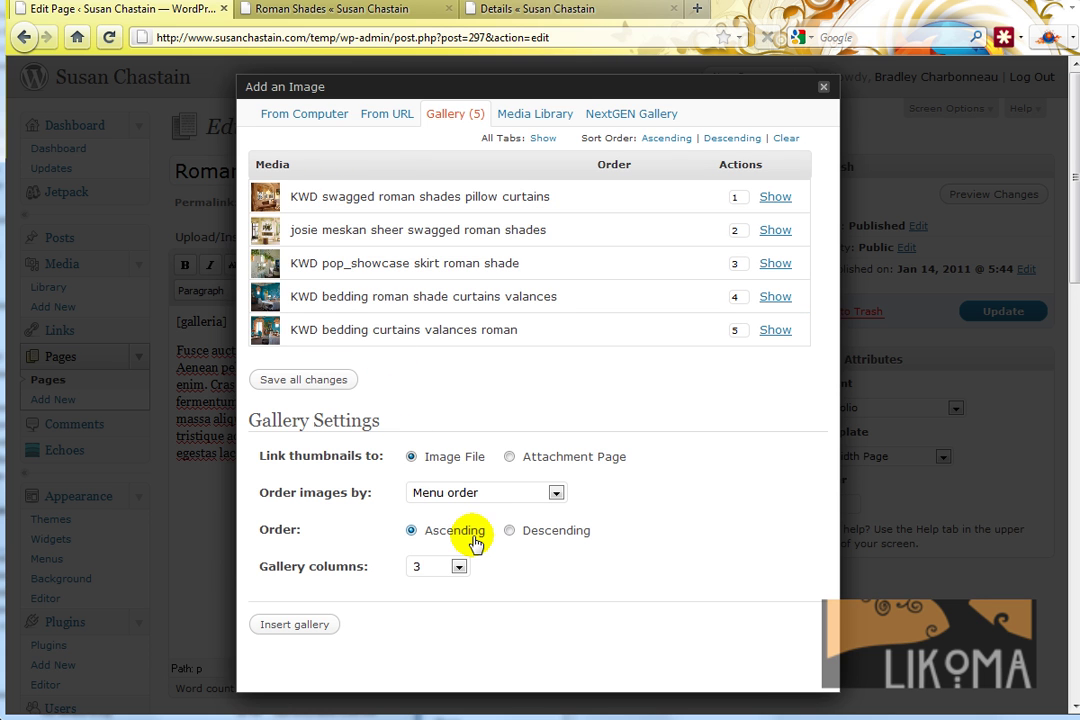
{"action": "left_click_drag", "start_coordinate": [359, 297], "coordinate": [359, 265]}
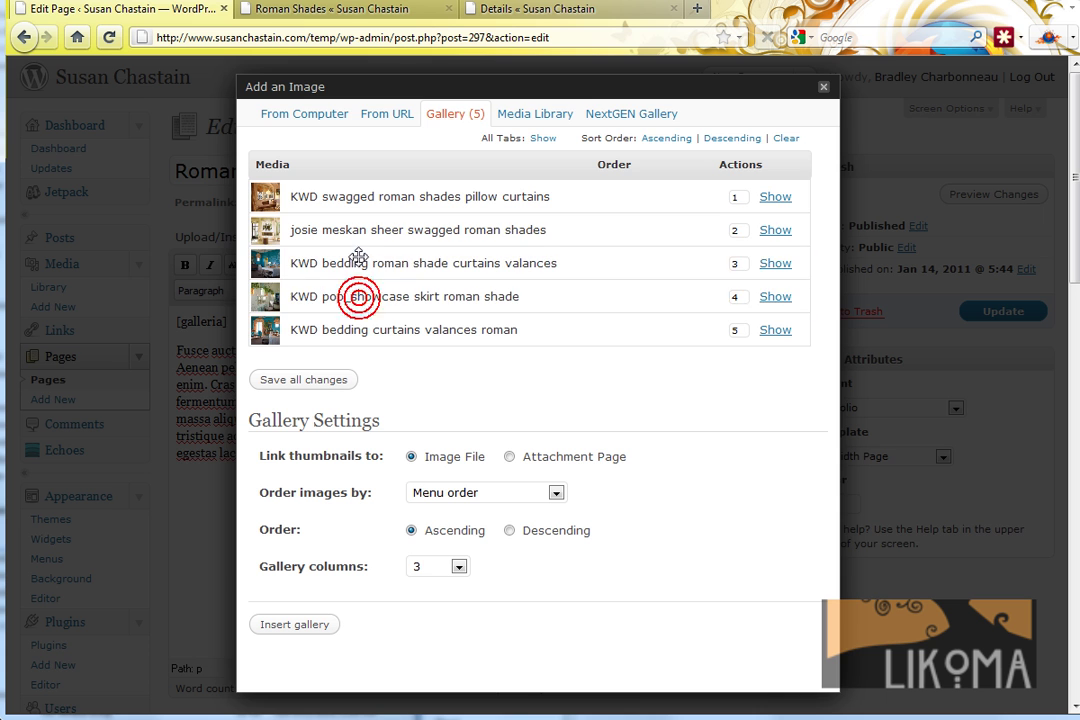
Try adding "change the text" after "KWD" in the title of the swagged roman shades pillow curtains image.
{"action": "left_click", "coordinate": [775, 197]}
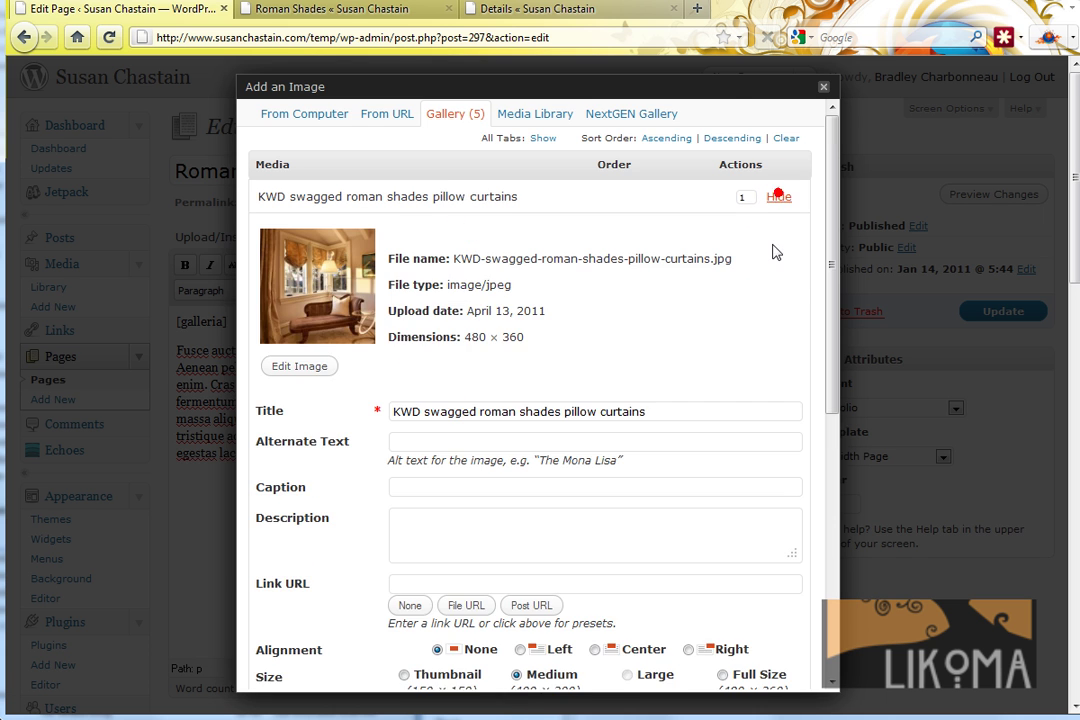
{"action": "scroll", "coordinate": [766, 248], "scroll_direction": "down", "scroll_amount": 1}
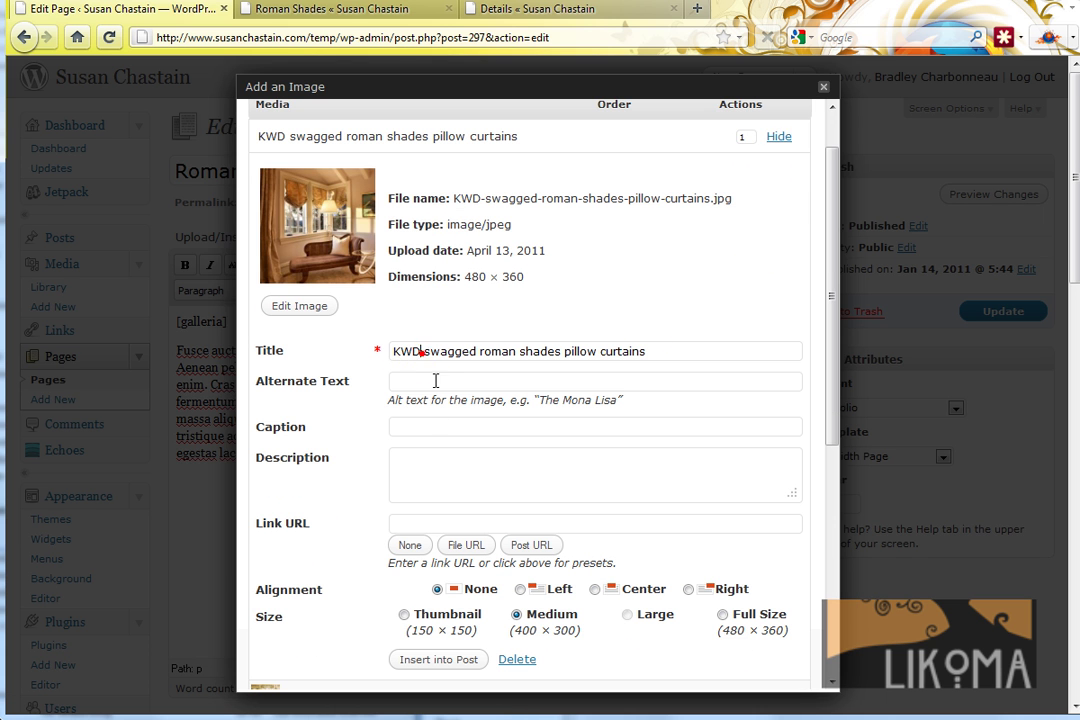
{"action": "type", "text": "change teh"}
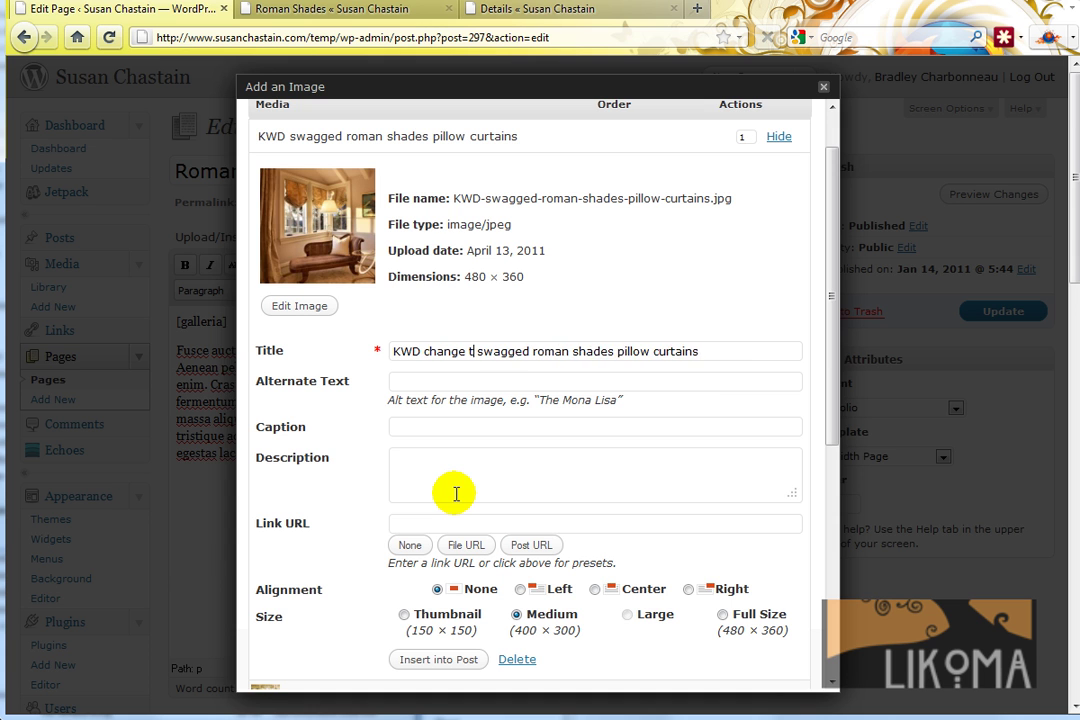
{"action": "key", "text": "BackSpace"}
{"action": "key", "text": "BackSpace"}
{"action": "key", "text": "BackSpace"}
{"action": "type", "text": "he text"}
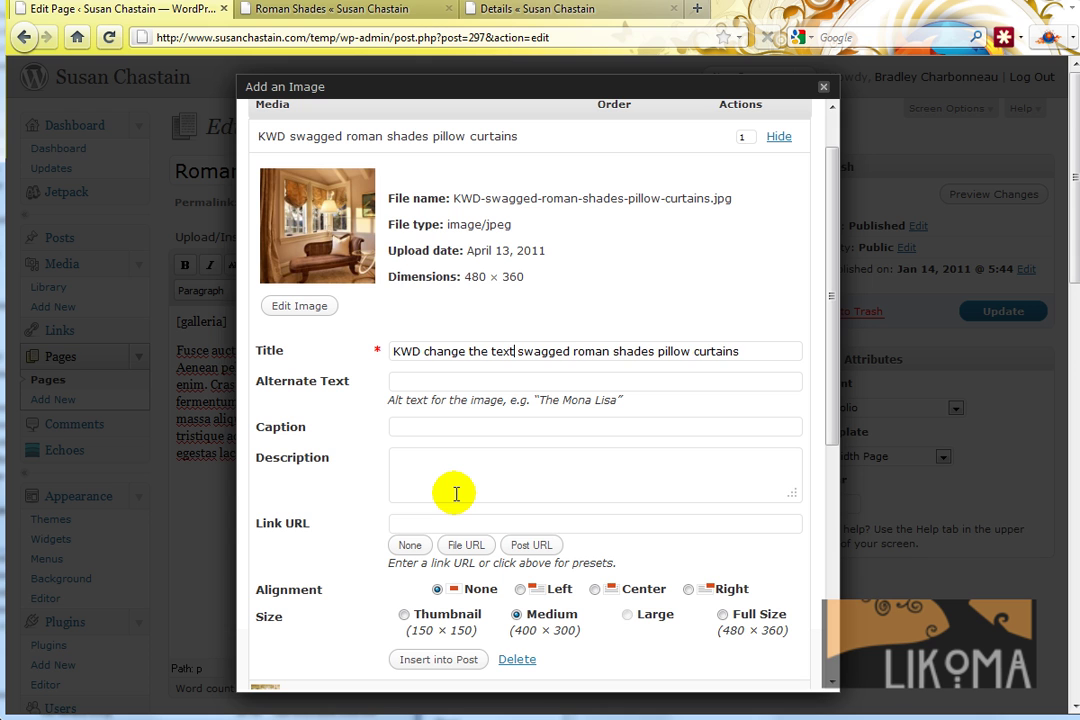
{"action": "key", "text": "ctrl+shift+Left"}
{"action": "key", "text": "ctrl+shift+Left"}
{"action": "key", "text": "ctrl+shift+Left"}
{"action": "key", "text": "BackSpace"}
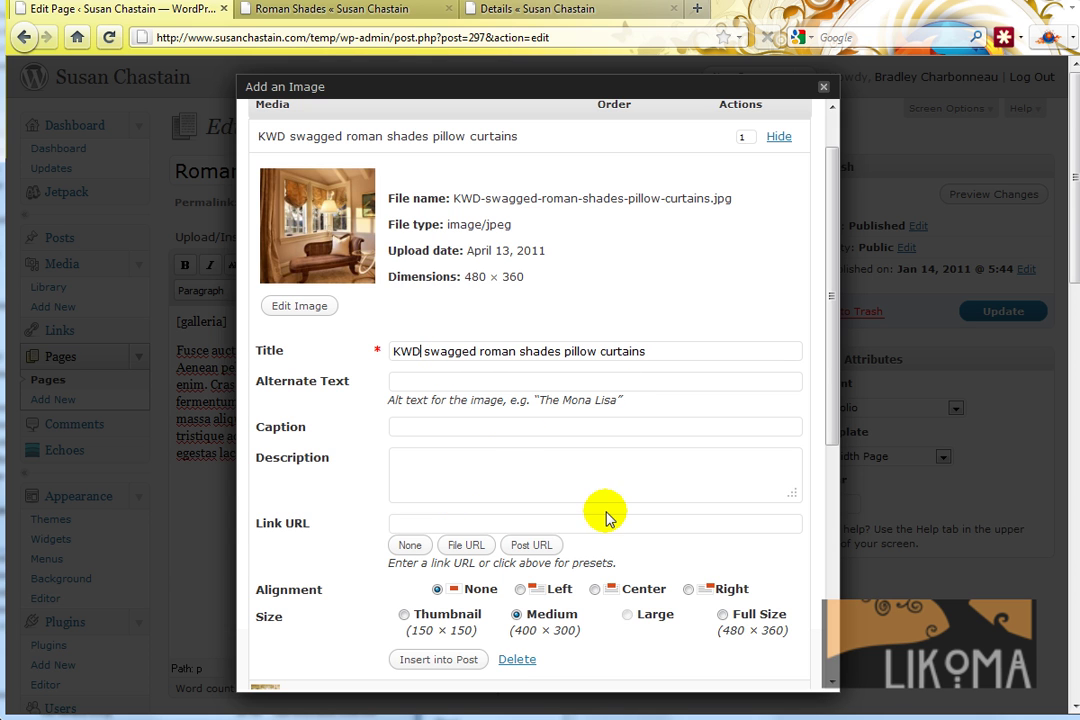
{"action": "left_click", "coordinate": [788, 142]}
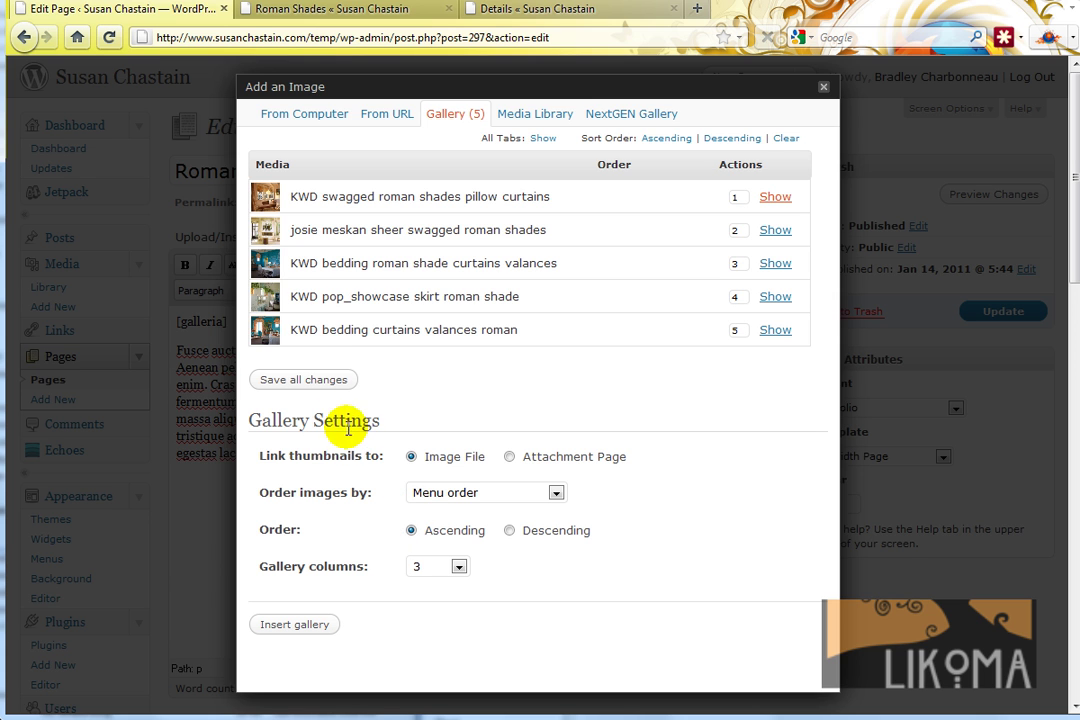
Save all gallery changes, close the image dialog without inserting a gallery, and update the Roman Shades page.
{"action": "left_click", "coordinate": [322, 381]}
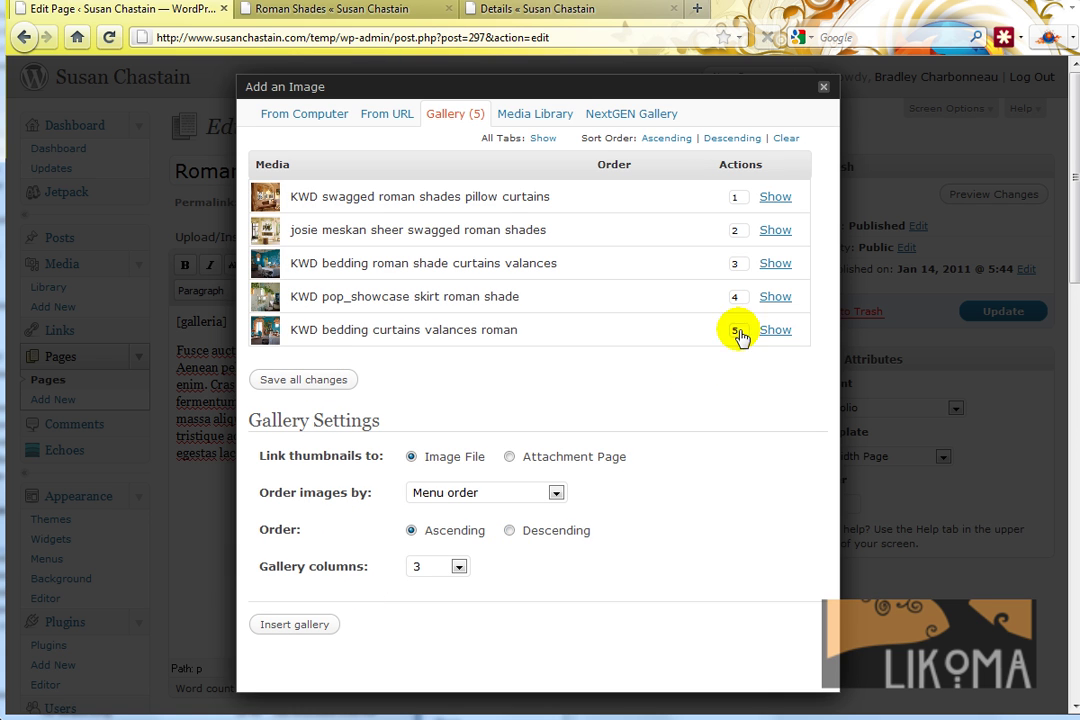
{"action": "left_click", "coordinate": [824, 89]}
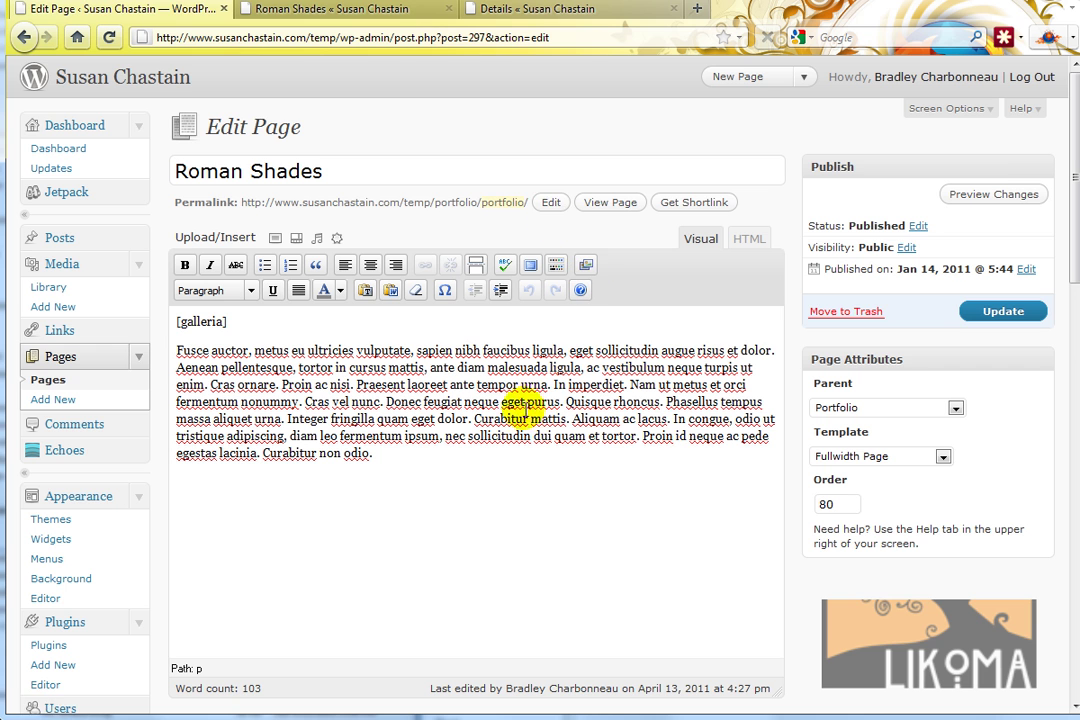
{"action": "left_click", "coordinate": [991, 313]}
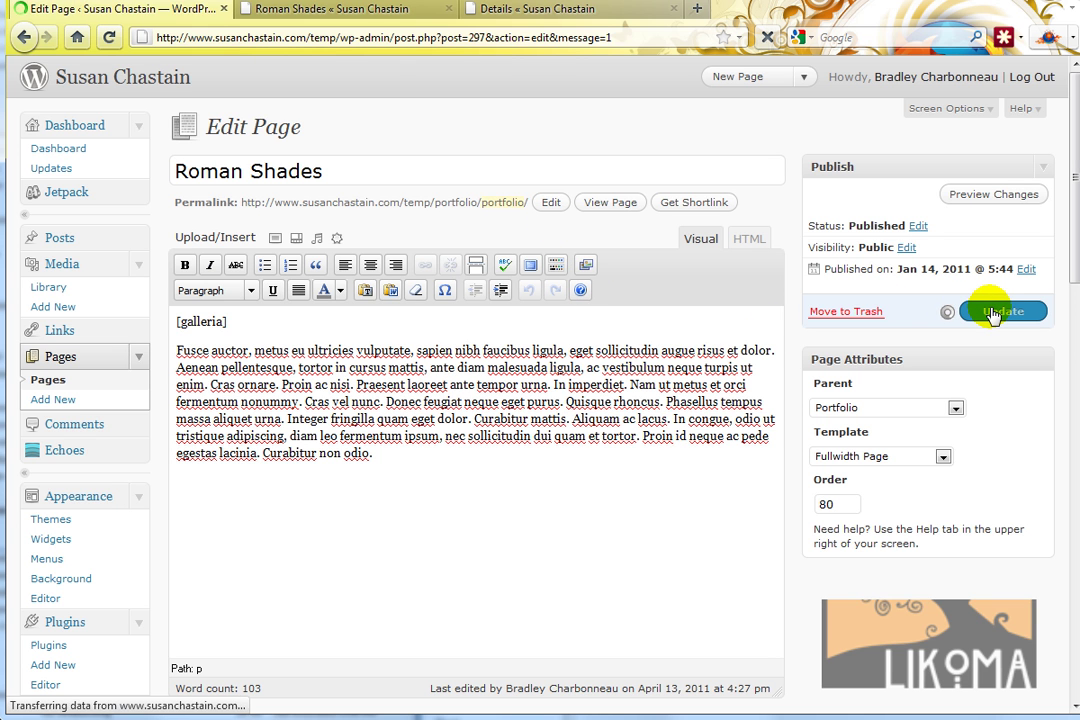
Reload the live Roman Shades page and check the enlarged view of the images in its new gallery.
{"action": "left_click", "coordinate": [380, 14]}
{"action": "left_click", "coordinate": [109, 37]}
{"action": "mouse_move", "coordinate": [104, 68]}
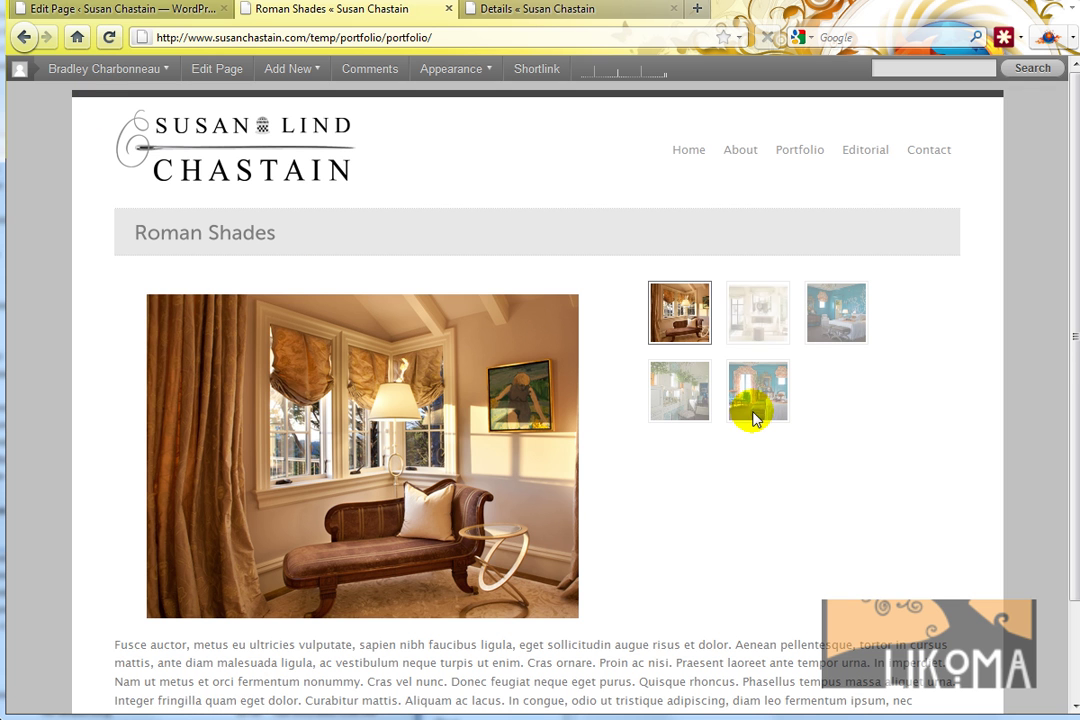
{"action": "left_click", "coordinate": [760, 310]}
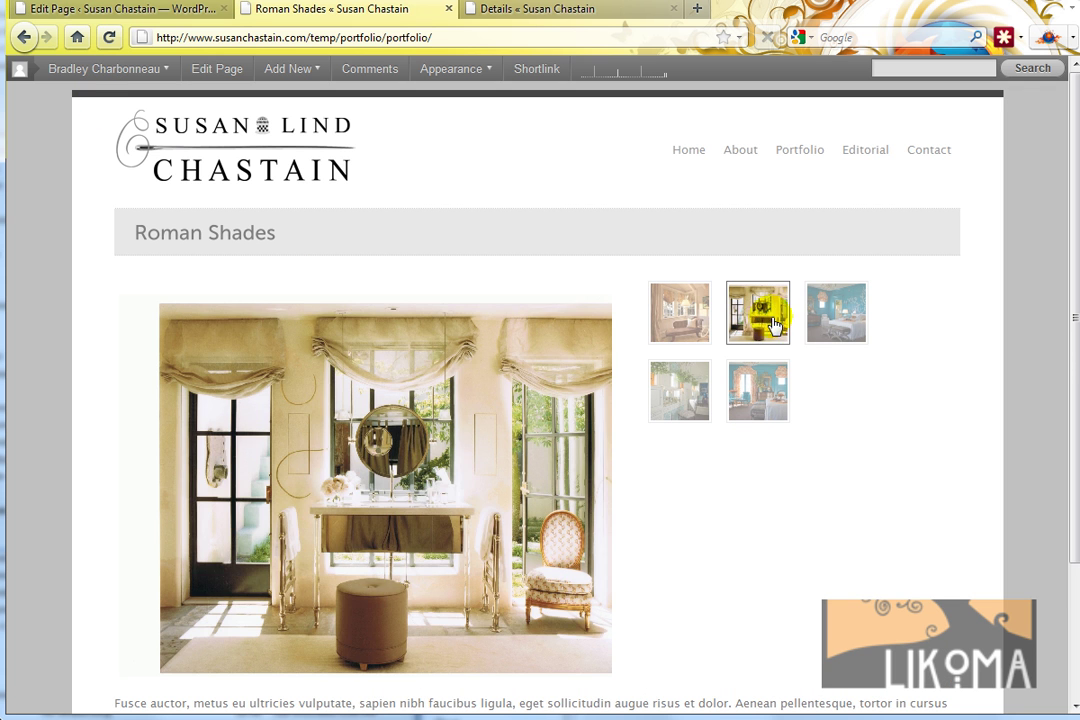
{"action": "left_click", "coordinate": [835, 312]}
{"action": "left_click", "coordinate": [672, 393]}
{"action": "left_click", "coordinate": [752, 392]}
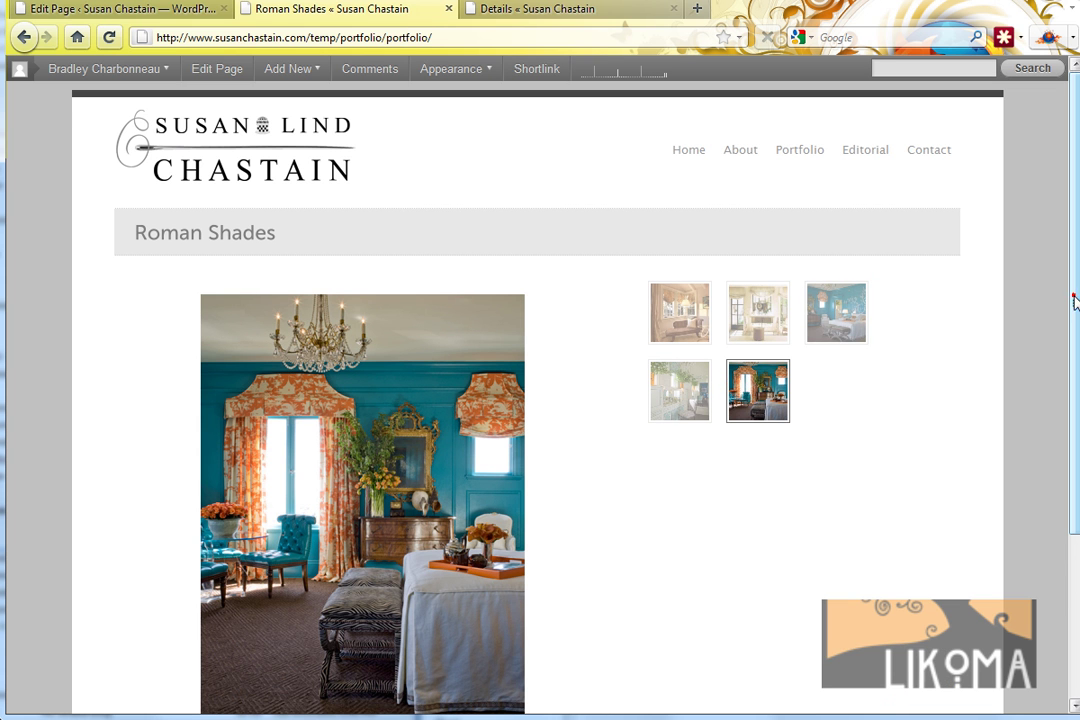
{"action": "left_click_drag", "start_coordinate": [1075, 298], "coordinate": [1075, 380]}
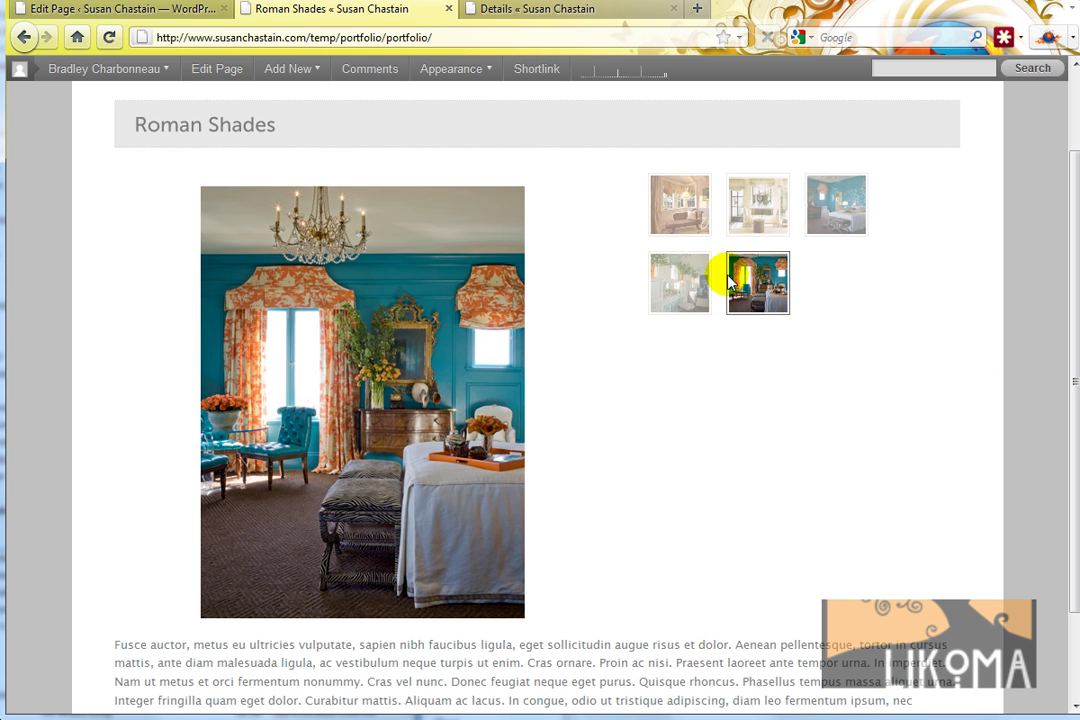
{"action": "left_click", "coordinate": [669, 283]}
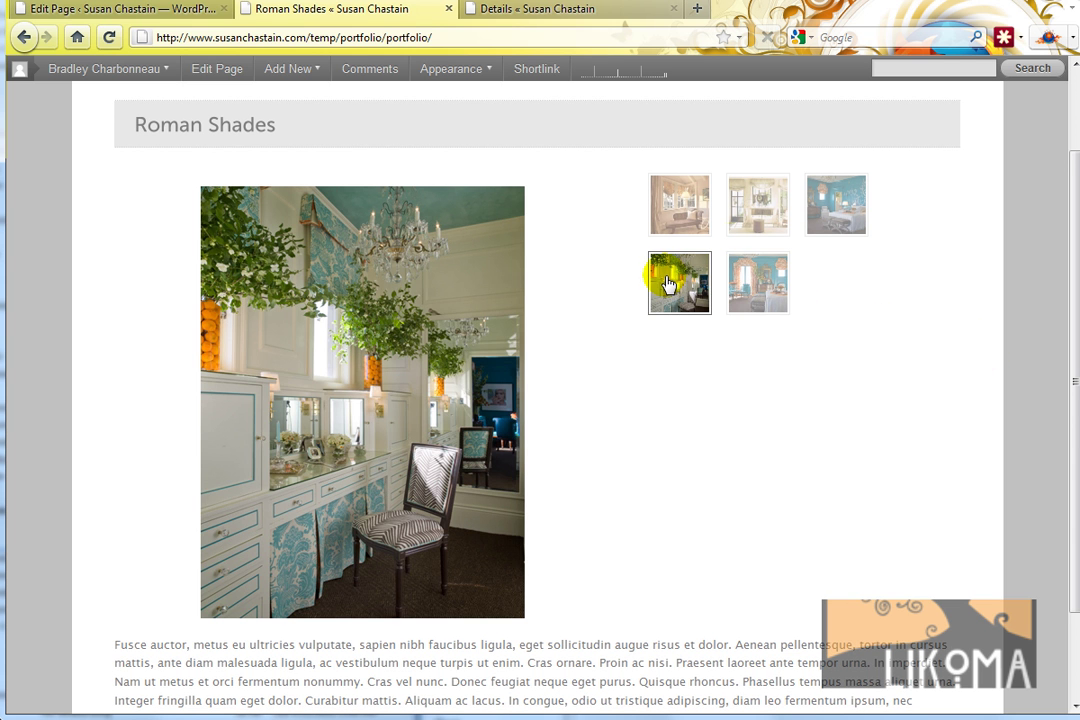
{"action": "left_click", "coordinate": [836, 206]}
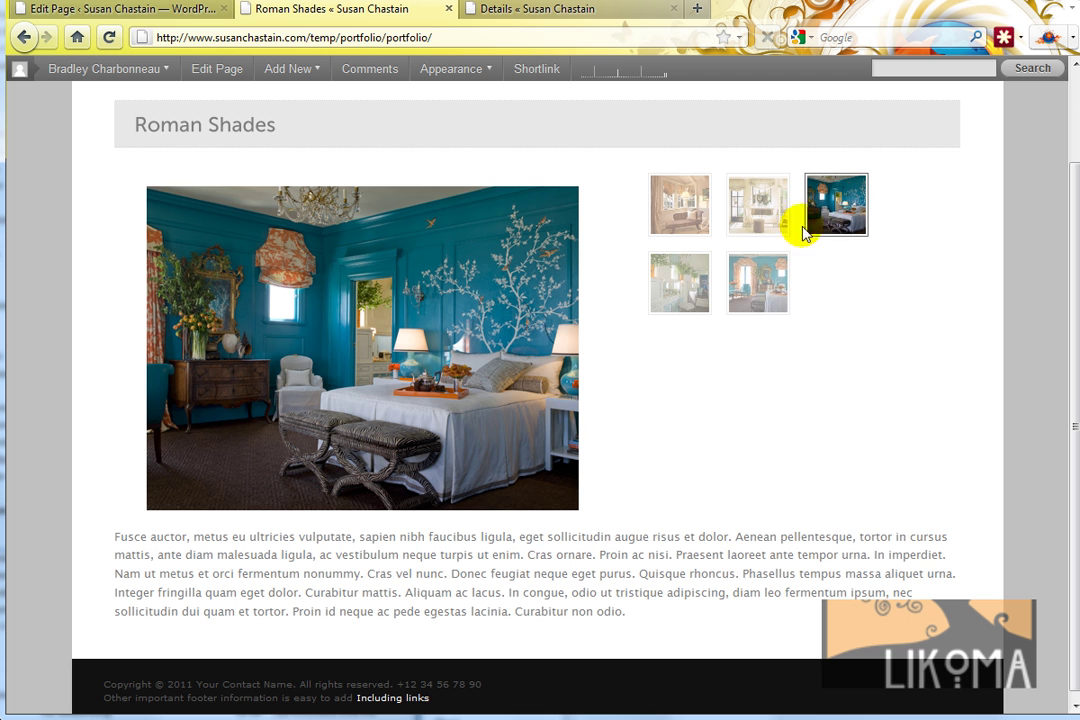
View the enlarged versions of all five images in the live Roman Shades gallery, switching between thumbnails.
{"action": "left_click", "coordinate": [677, 292]}
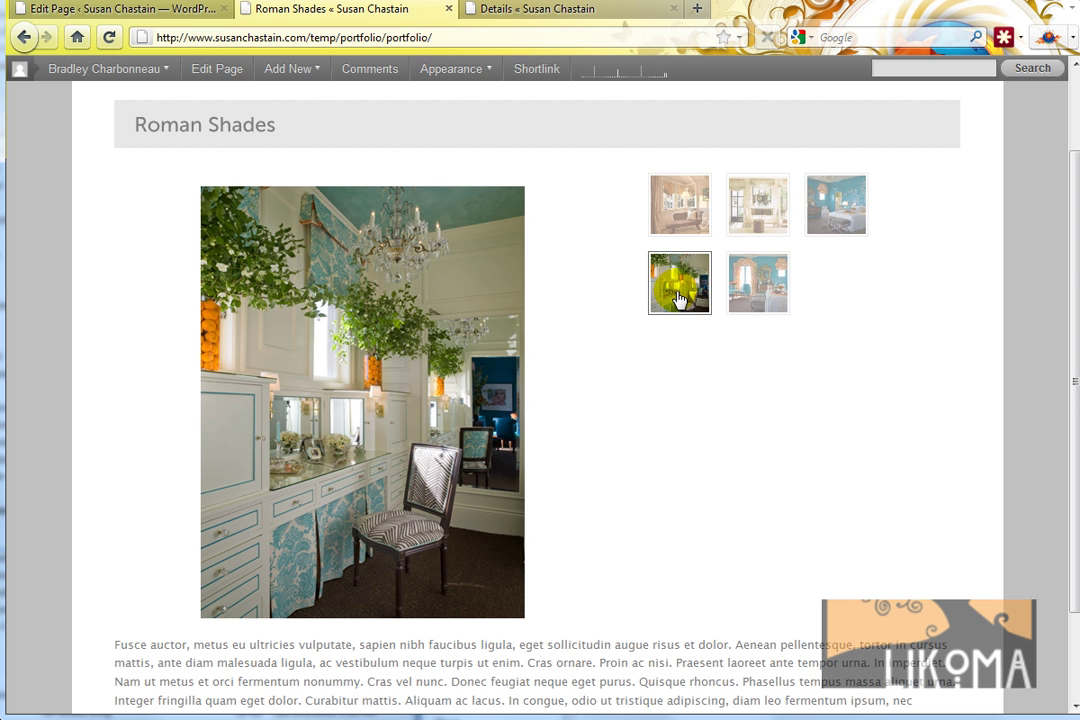
{"action": "left_click", "coordinate": [751, 205]}
{"action": "left_click", "coordinate": [683, 208]}
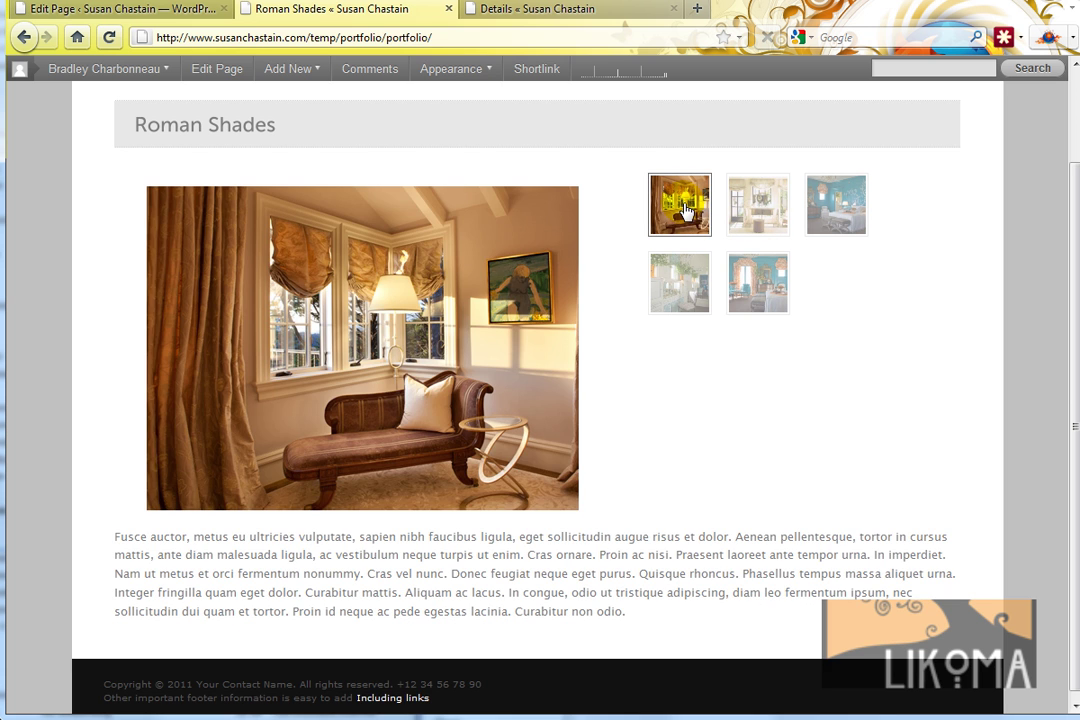
{"action": "left_click", "coordinate": [680, 282]}
{"action": "left_click", "coordinate": [766, 283]}
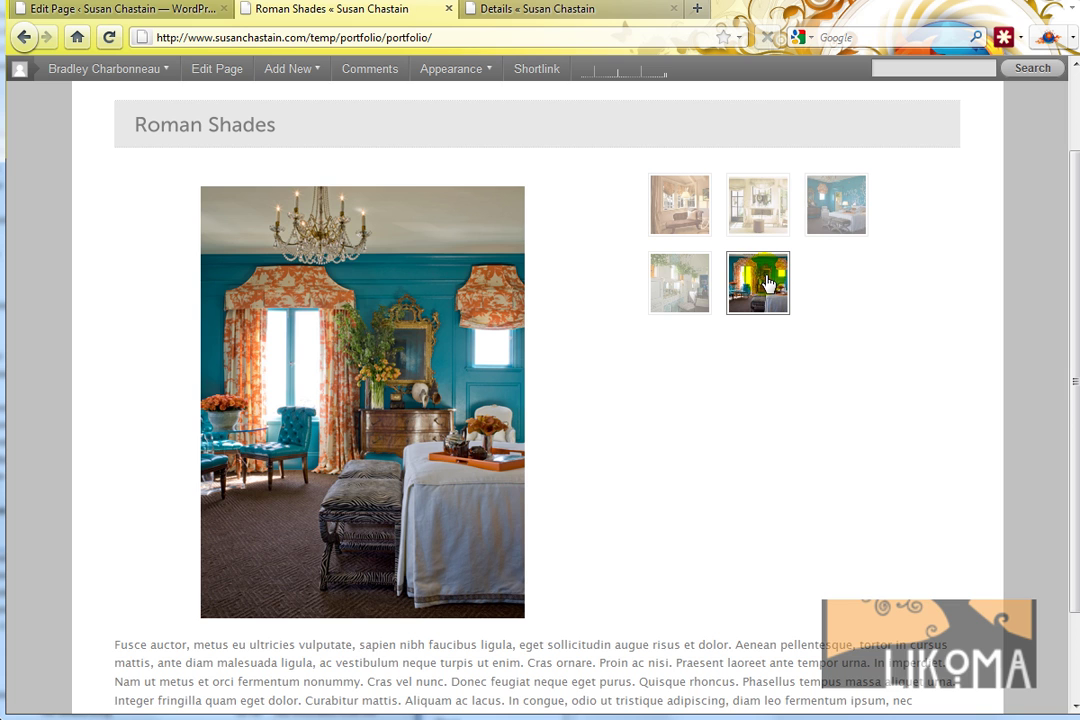
{"action": "left_click", "coordinate": [834, 210]}
{"action": "left_click", "coordinate": [767, 209]}
{"action": "left_click", "coordinate": [695, 282]}
{"action": "left_click", "coordinate": [750, 285]}
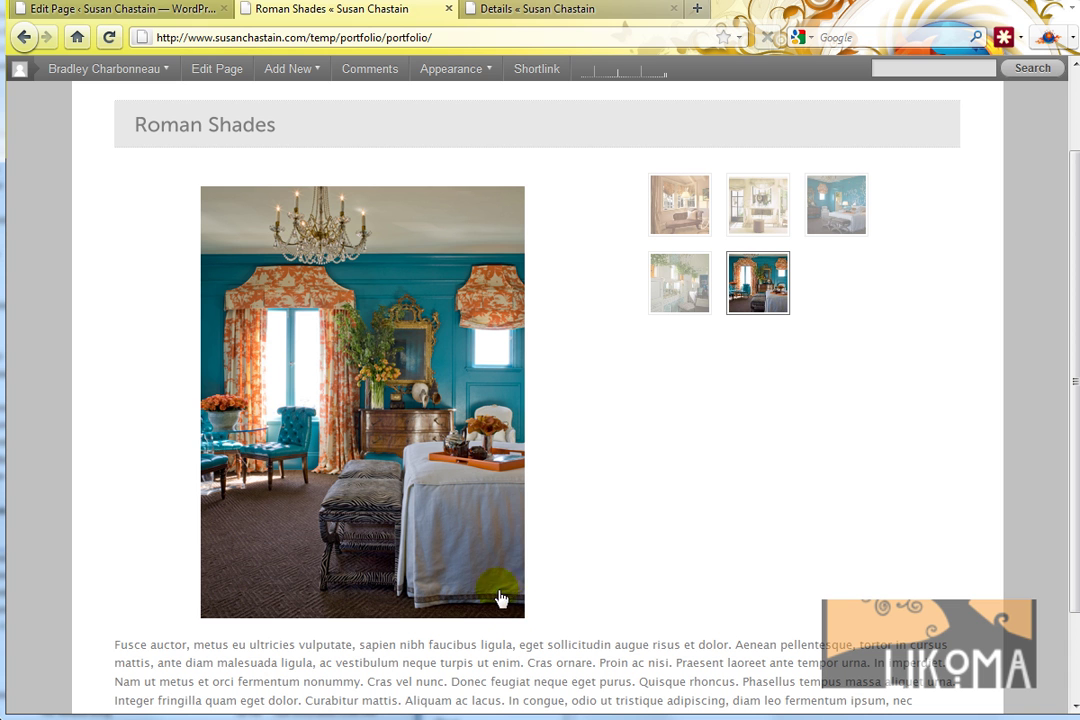
{"action": "left_click", "coordinate": [758, 204]}
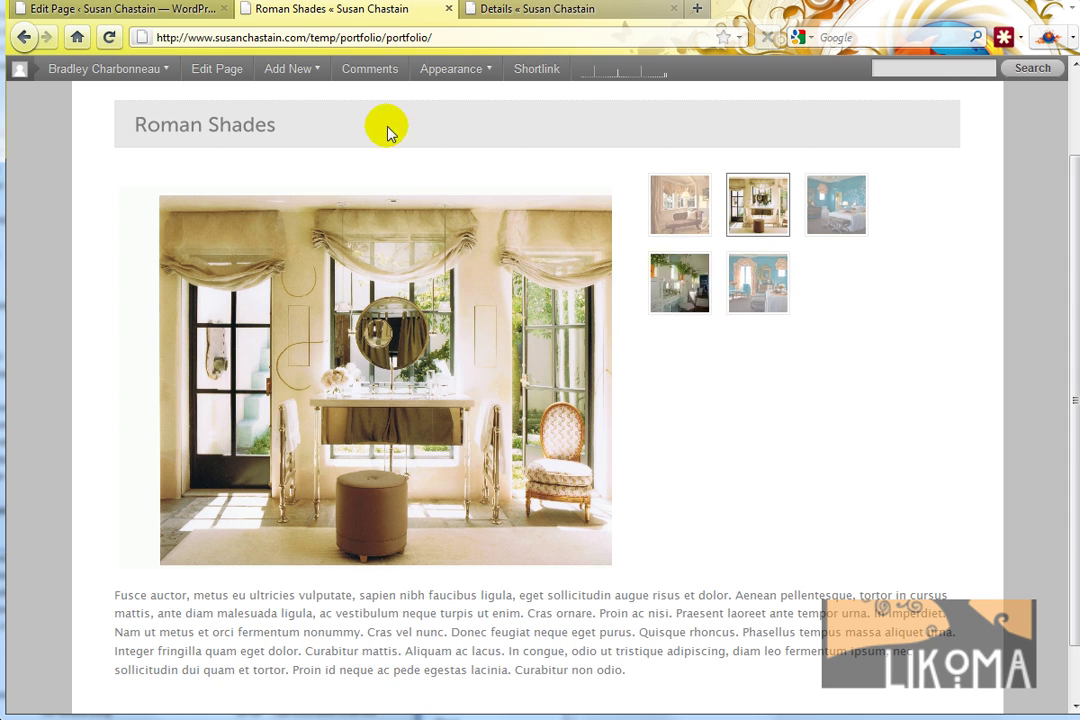
Return to the Roman Shades page editor and add a paragraph "some further comments about the roman shades." below the body text.
{"action": "left_click", "coordinate": [177, 14]}
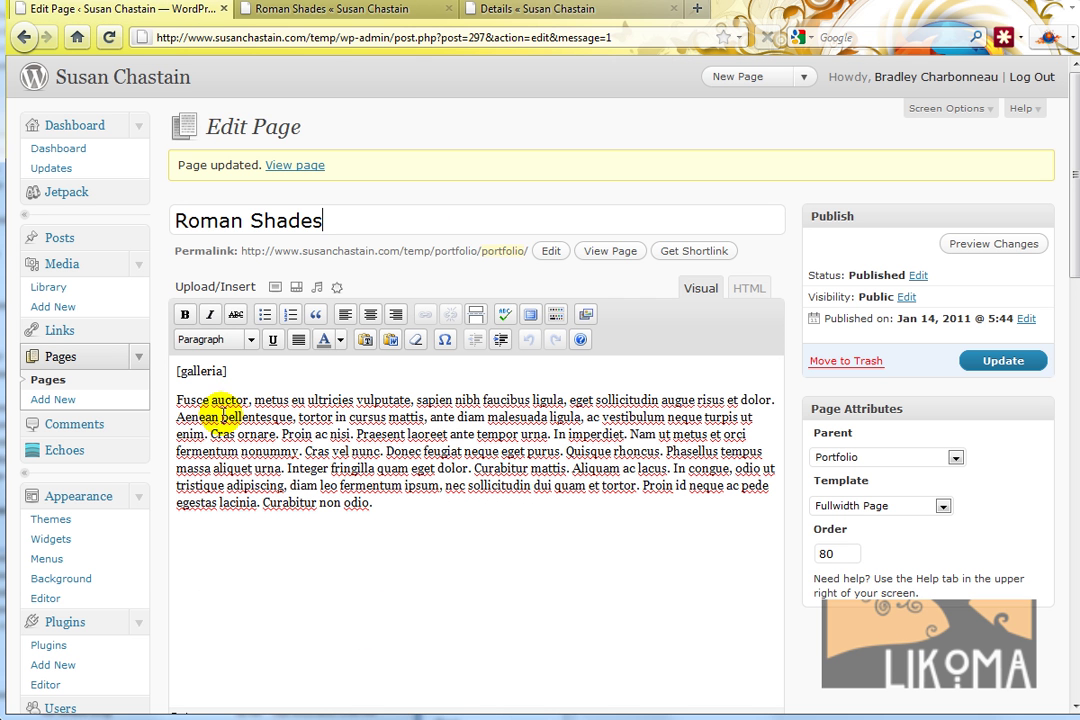
{"action": "left_click_drag", "start_coordinate": [229, 371], "coordinate": [172, 370]}
{"action": "left_click", "coordinate": [239, 375]}
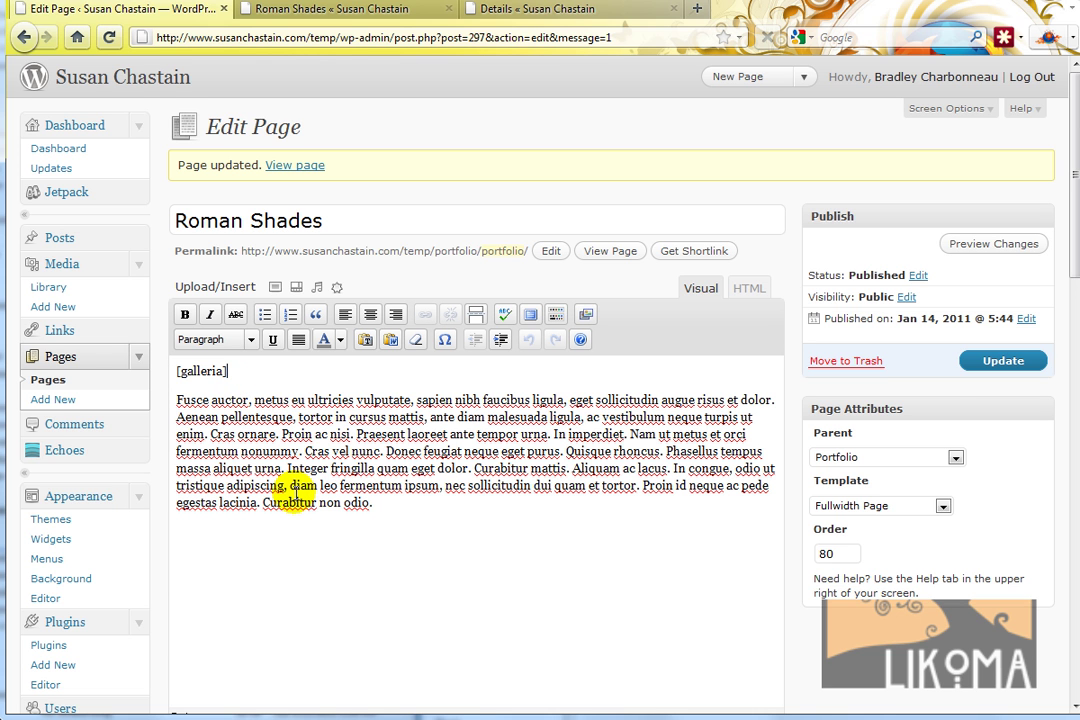
{"action": "left_click", "coordinate": [405, 503]}
{"action": "key", "text": "Return"}
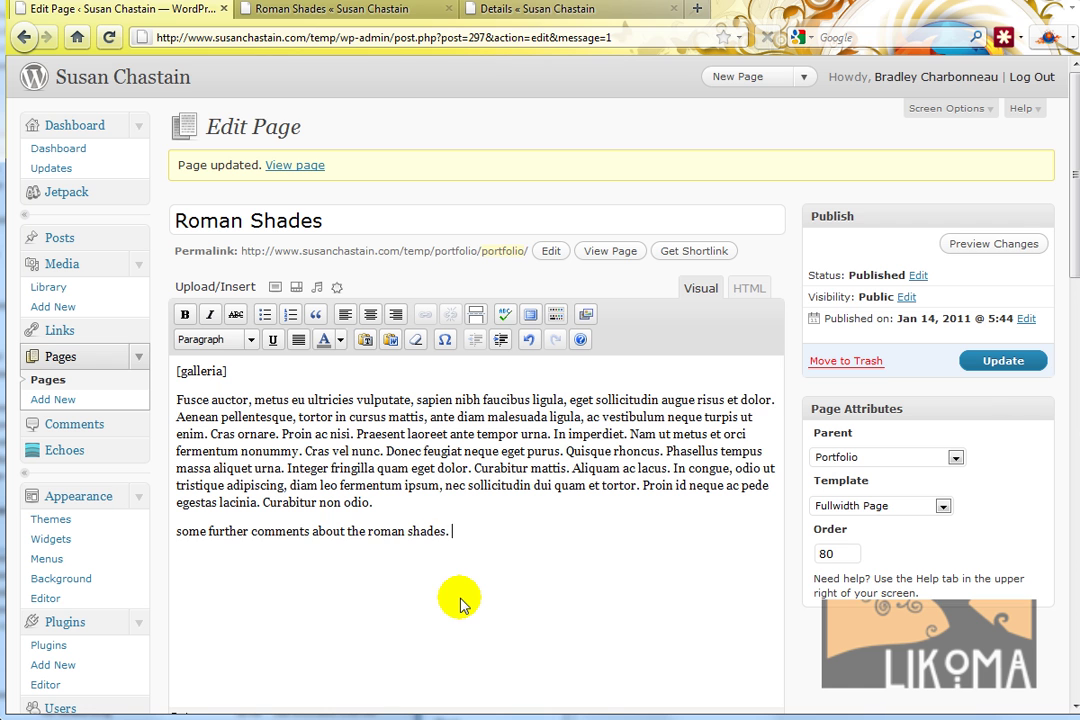
Fill the new last paragraph with six copies of its sentence and update the Roman Shades page.
{"action": "key", "text": "shift+Home"}
{"action": "key", "text": "ctrl+c"}
{"action": "key", "text": "ctrl+v"}
{"action": "key", "text": "ctrl+v"}
{"action": "key", "text": "ctrl+v"}
{"action": "key", "text": "ctrl+v"}
{"action": "key", "text": "ctrl+v"}
{"action": "key", "text": "ctrl+v"}
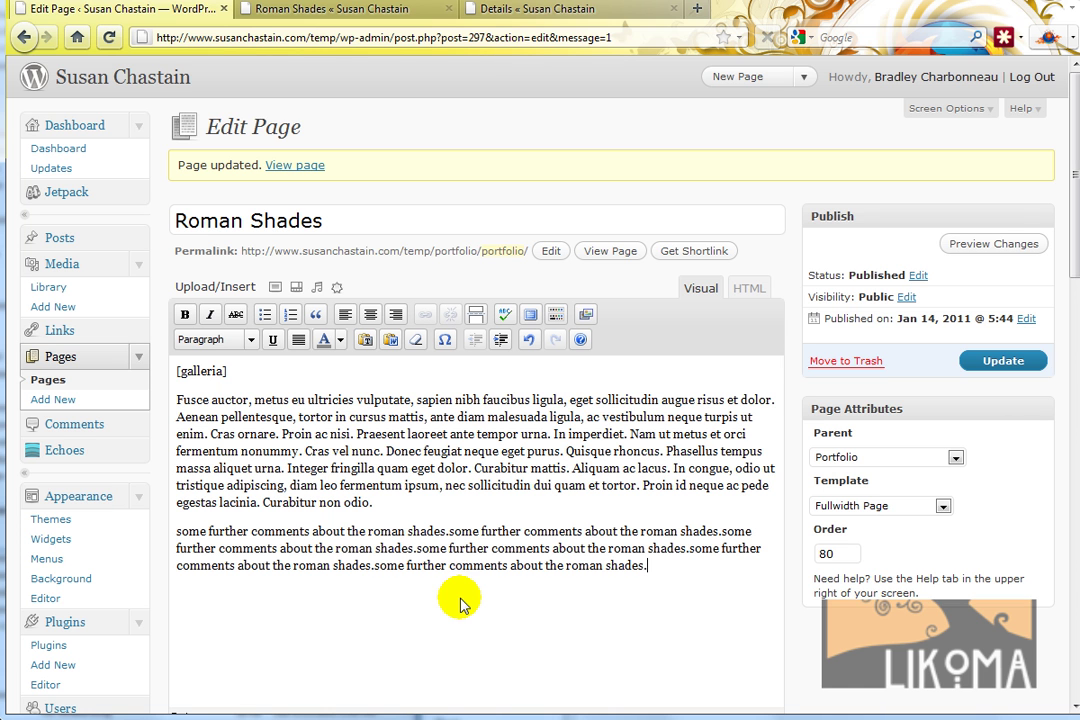
{"action": "left_click", "coordinate": [1000, 362]}
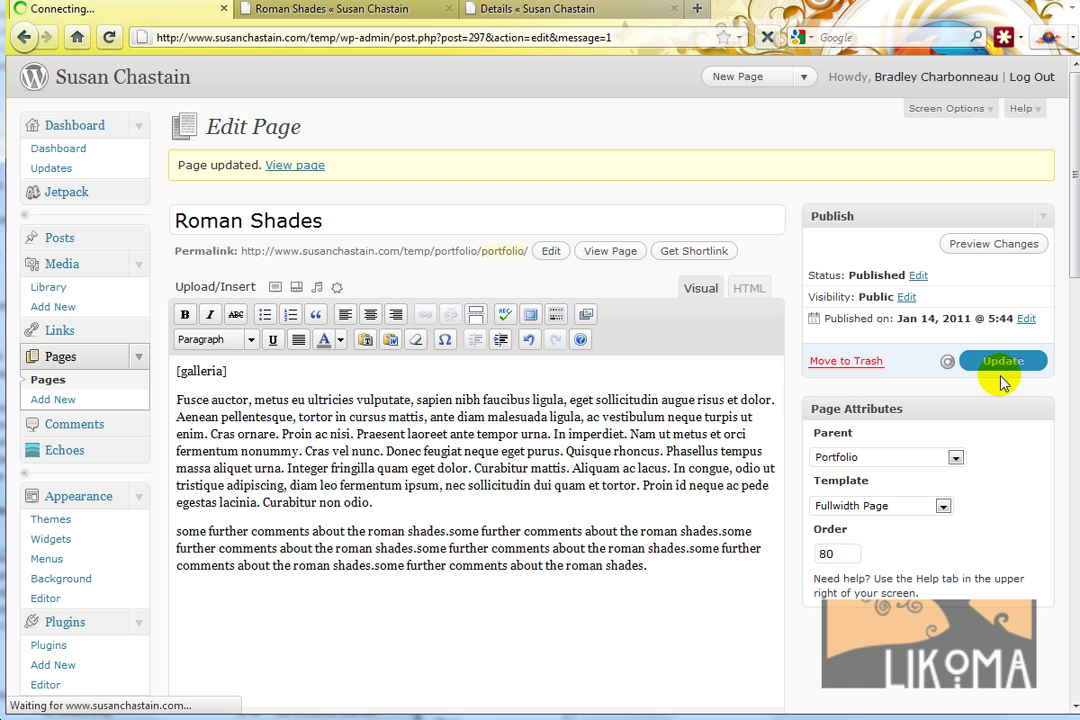
Reload the live Roman Shades page and check the added paragraph below the gallery.
{"action": "left_click", "coordinate": [412, 10]}
{"action": "left_click", "coordinate": [109, 37]}
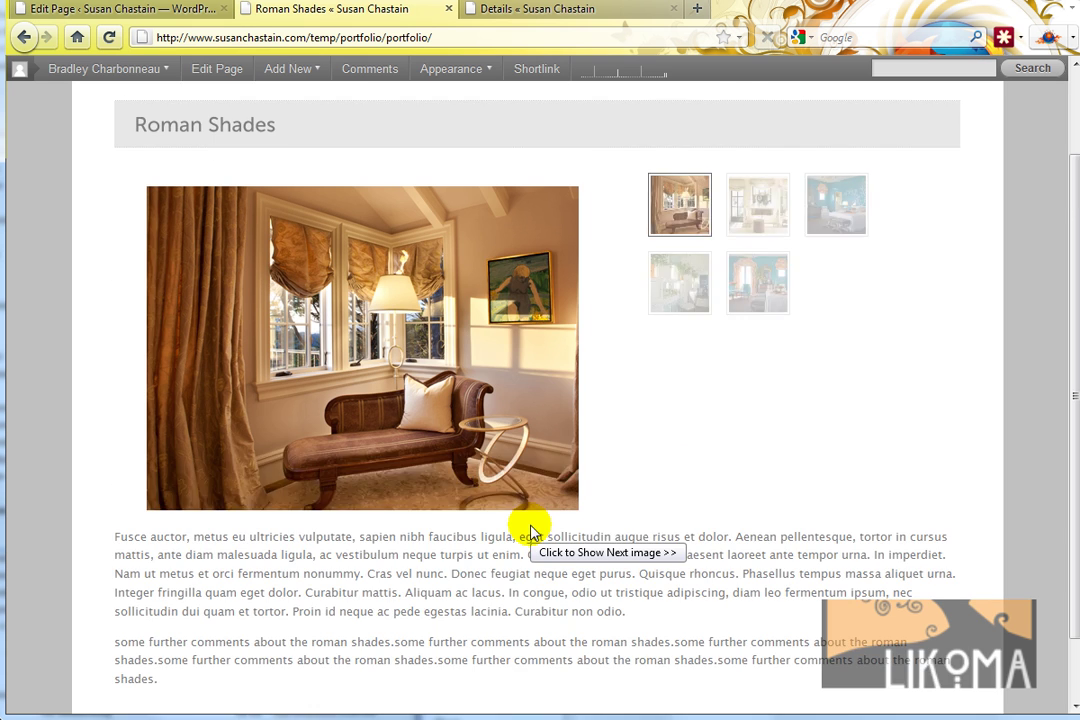
{"action": "scroll", "coordinate": [531, 533], "scroll_direction": "down", "scroll_amount": 1}
{"action": "left_click_drag", "start_coordinate": [180, 607], "coordinate": [104, 573]}
{"action": "left_click", "coordinate": [236, 563]}
{"action": "scroll", "coordinate": [323, 628], "scroll_direction": "up", "scroll_amount": 3}
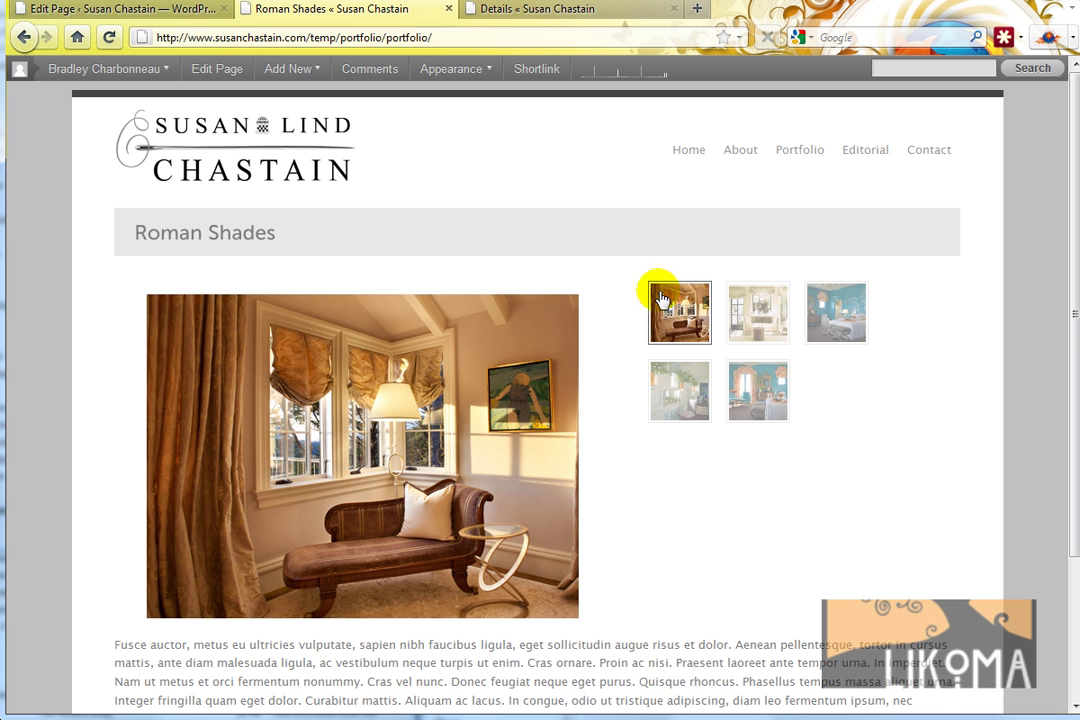
View the second and third gallery images on the live page and return to the Roman Shades page editor.
{"action": "left_click", "coordinate": [758, 312]}
{"action": "left_click", "coordinate": [836, 312]}
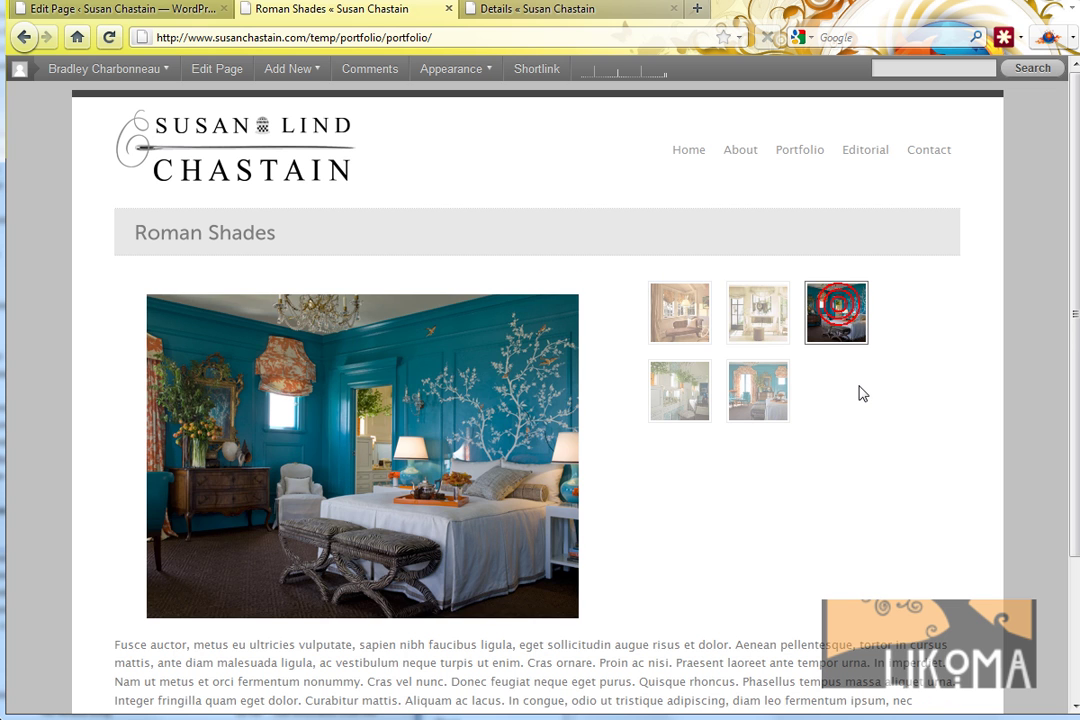
{"action": "left_click", "coordinate": [168, 10]}
{"action": "left_click", "coordinate": [290, 219]}
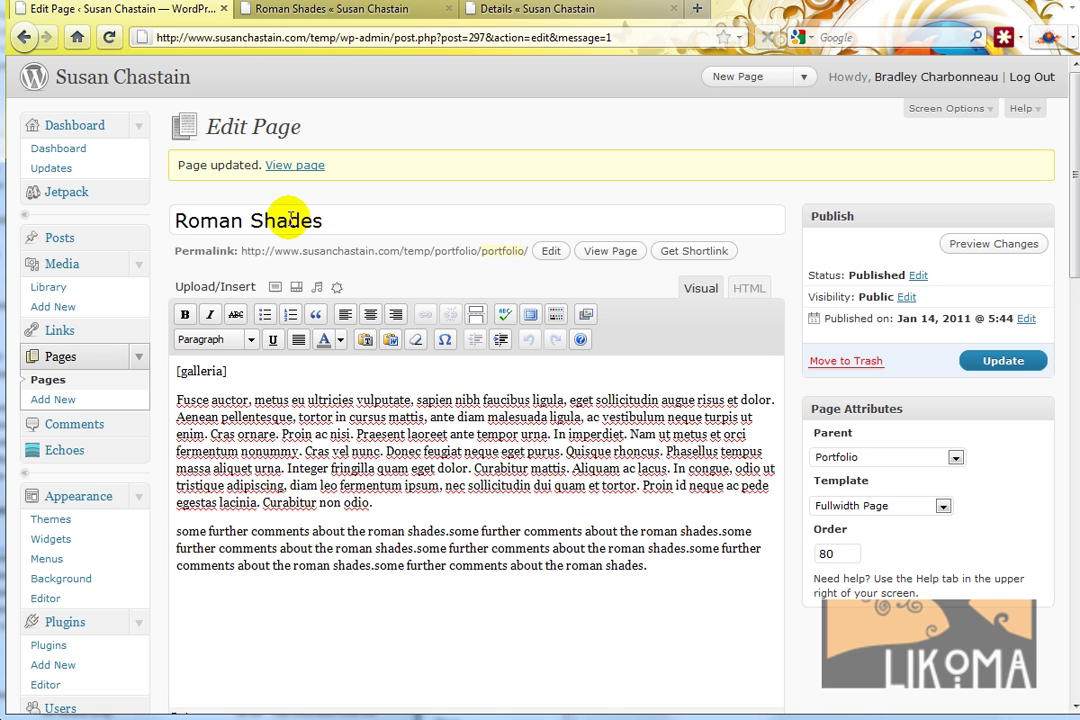